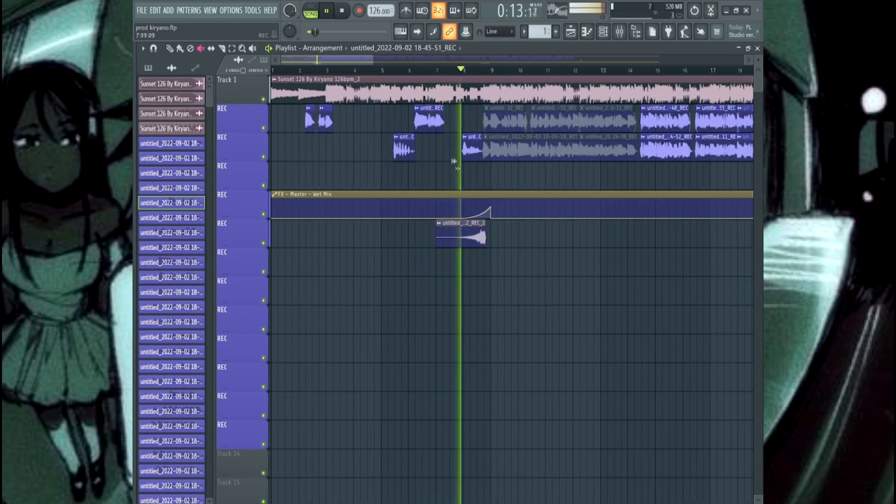
Step: Stop playback and look over the full arrangement, from the intro vocals to the closing fade-out of the beat
{"action": "key", "text": "space"}
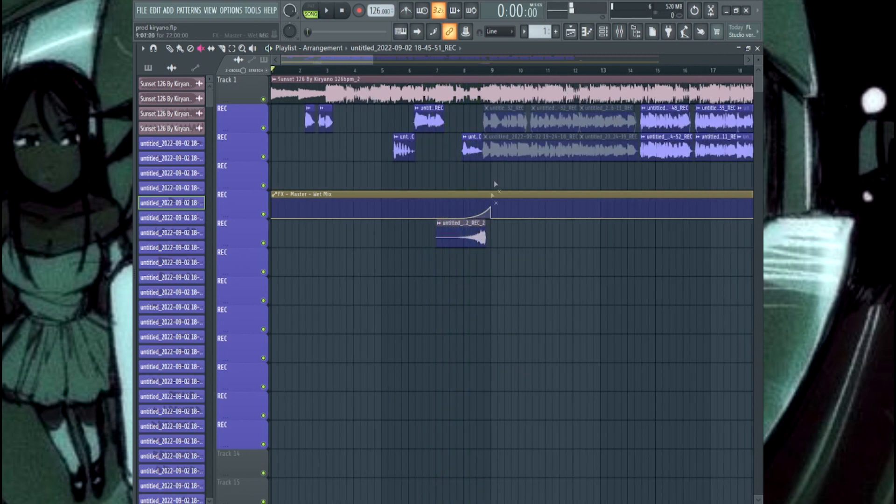
{"action": "scroll", "coordinate": [410, 161], "scroll_direction": "up", "scroll_amount": 2}
{"action": "scroll", "coordinate": [410, 161], "scroll_direction": "down", "scroll_amount": 4}
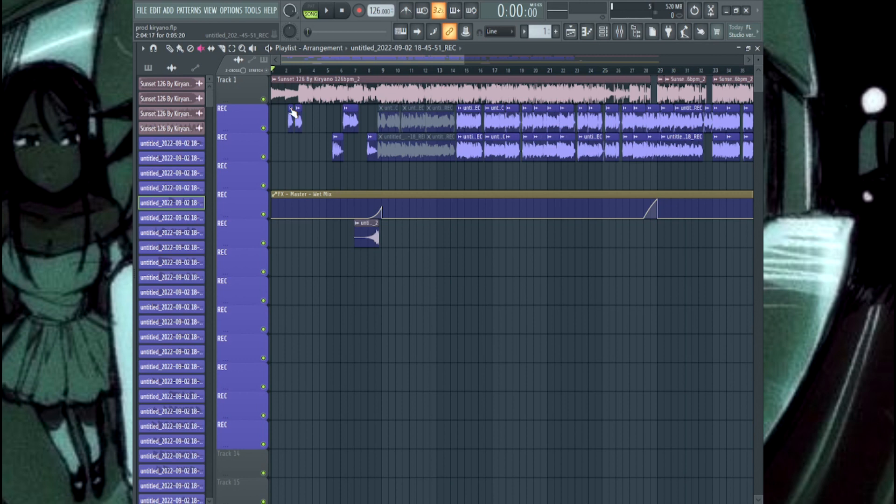
{"action": "scroll", "coordinate": [504, 184], "scroll_direction": "down", "scroll_amount": 3}
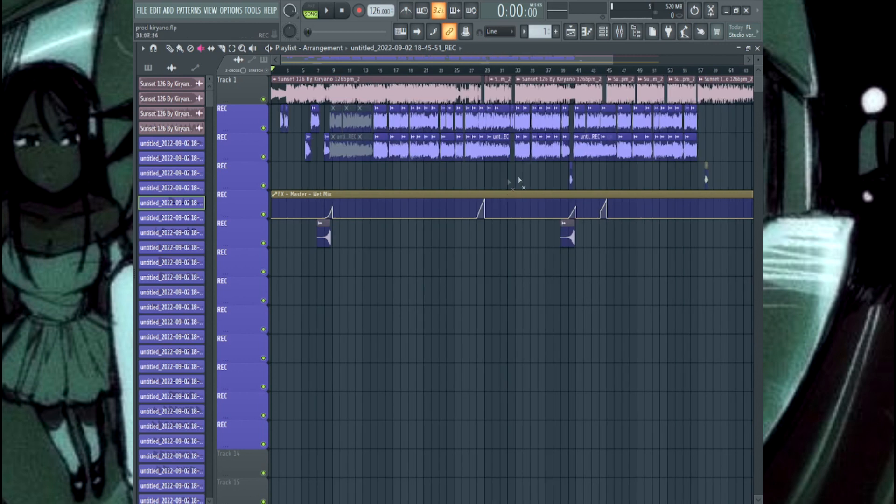
{"action": "scroll", "coordinate": [615, 178], "scroll_direction": "down", "scroll_amount": 2}
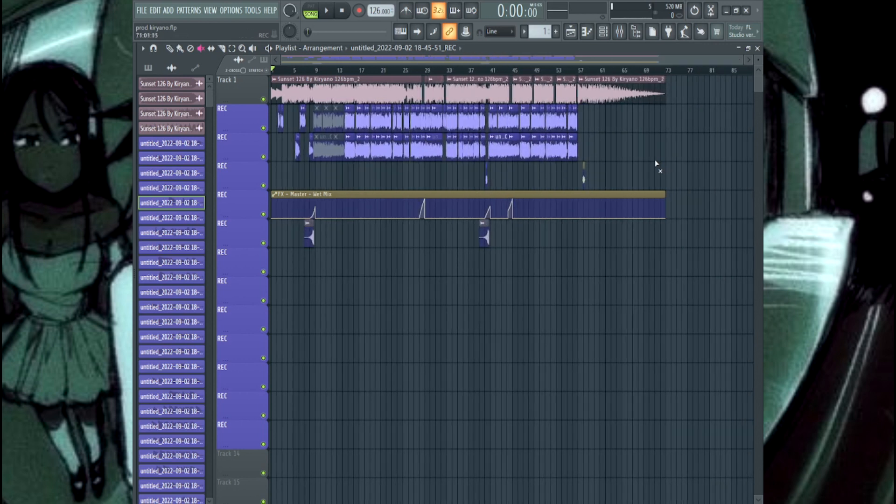
{"action": "scroll", "coordinate": [595, 173], "scroll_direction": "up", "scroll_amount": 3}
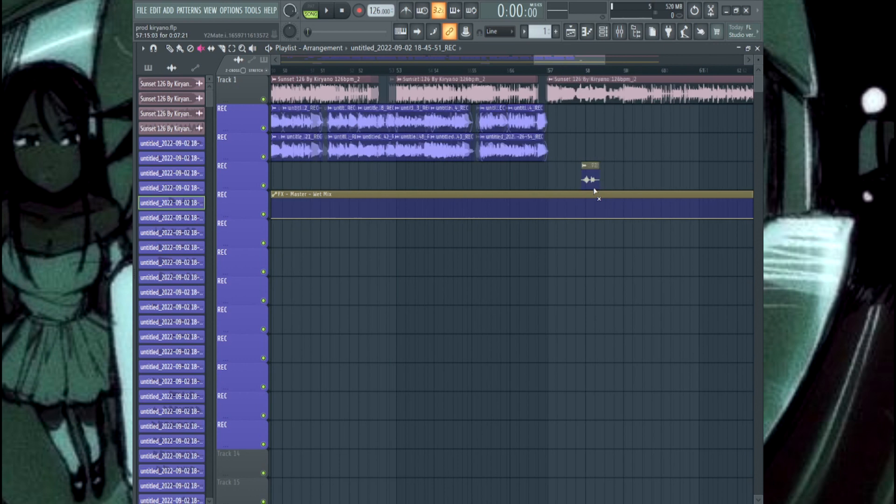
{"action": "scroll", "coordinate": [605, 140], "scroll_direction": "down", "scroll_amount": 3}
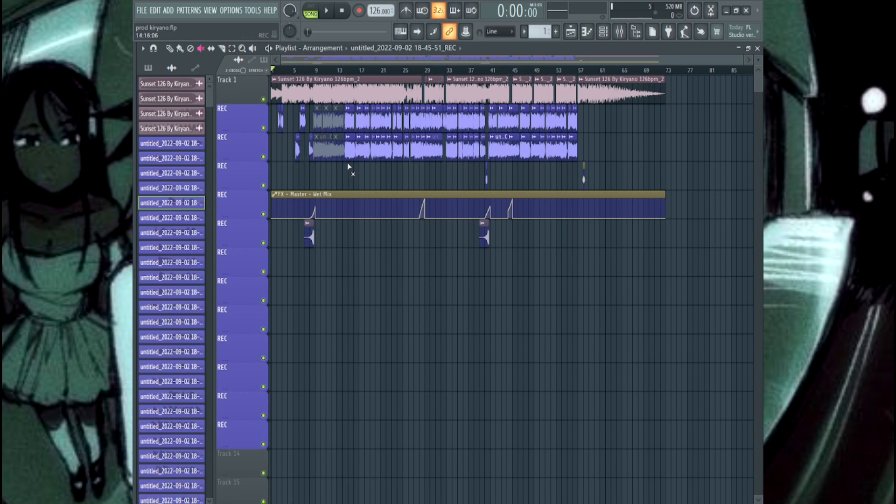
{"action": "left_click_drag", "start_coordinate": [317, 71], "coordinate": [318, 104]}
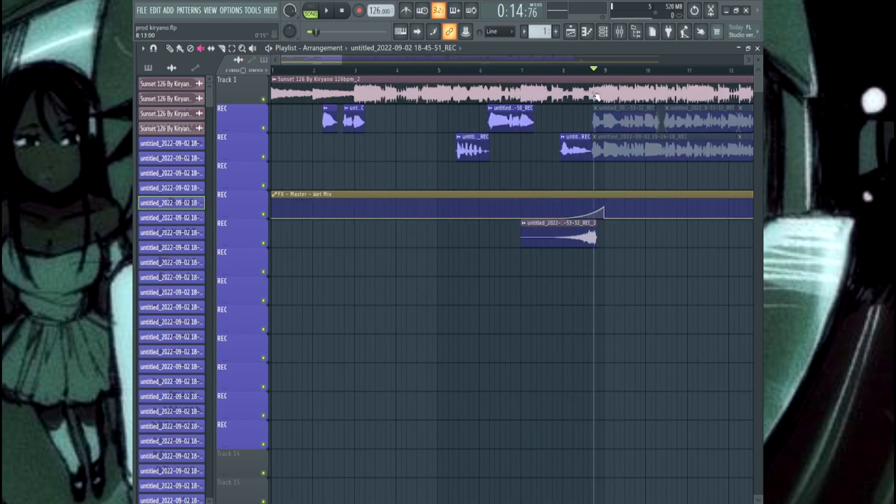
{"action": "scroll", "coordinate": [327, 164], "scroll_direction": "down", "scroll_amount": 5}
{"action": "scroll", "coordinate": [327, 163], "scroll_direction": "up", "scroll_amount": 6}
Step: Inspect the first EQ, limiter and Auto-Tune effects on the REC insert 6, then return to the playlist
{"action": "key", "text": "F9"}
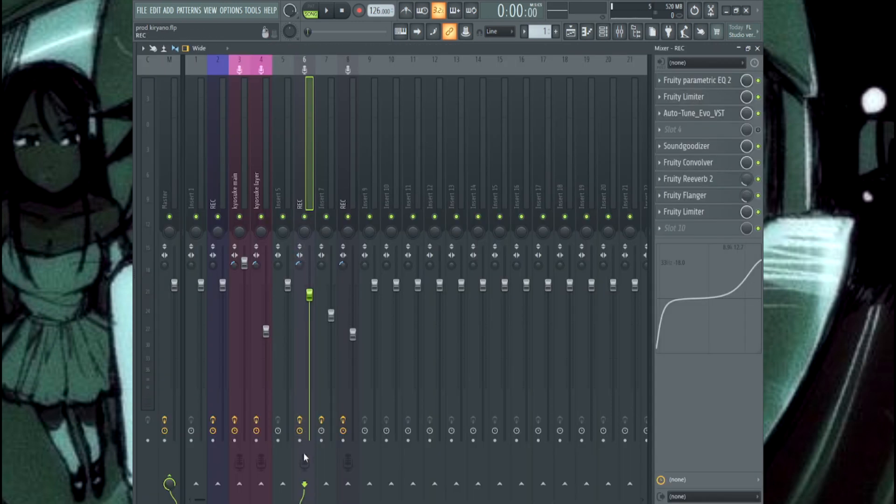
{"action": "left_click", "coordinate": [707, 81]}
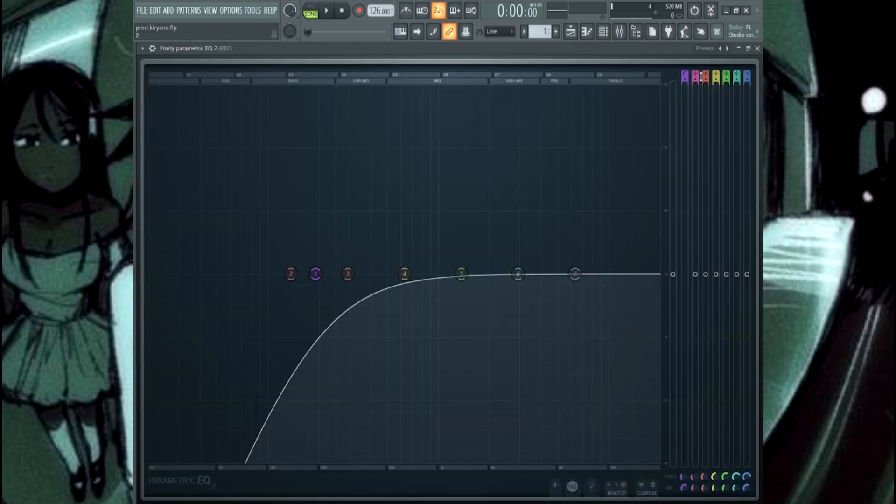
{"action": "left_click", "coordinate": [758, 49]}
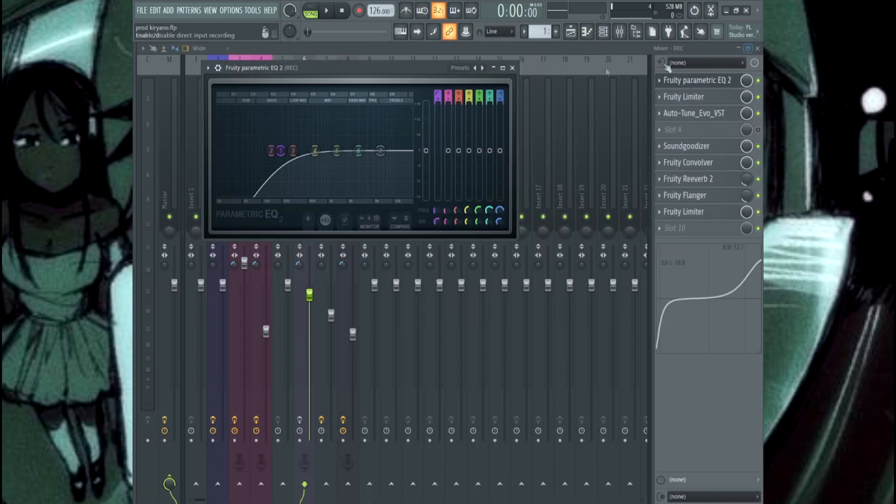
{"action": "left_click", "coordinate": [512, 68]}
{"action": "left_click", "coordinate": [709, 98]}
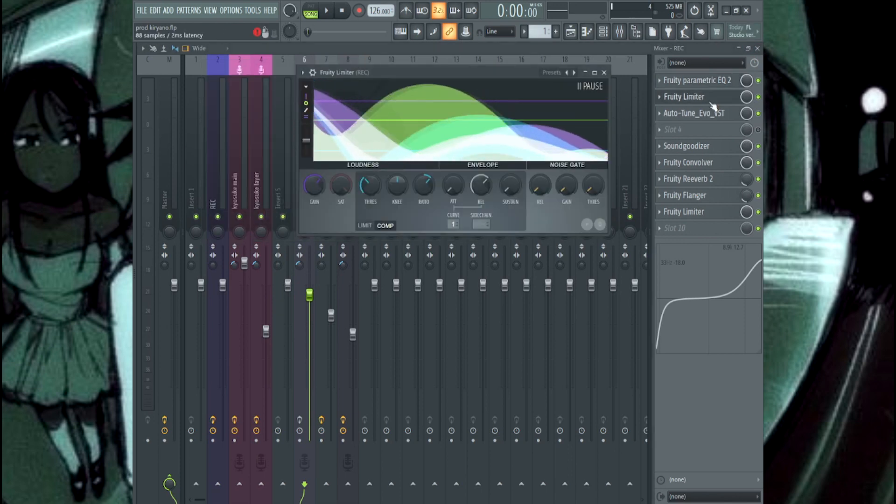
{"action": "left_click", "coordinate": [723, 116]}
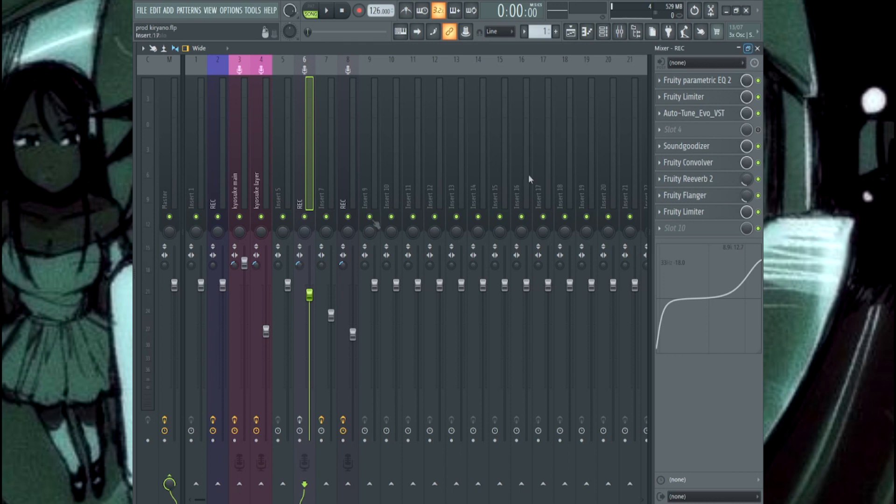
{"action": "left_click", "coordinate": [757, 49]}
Step: Play the song with the Sunset 126 beat clip muted, starting from about bar 5
{"action": "key", "text": "space"}
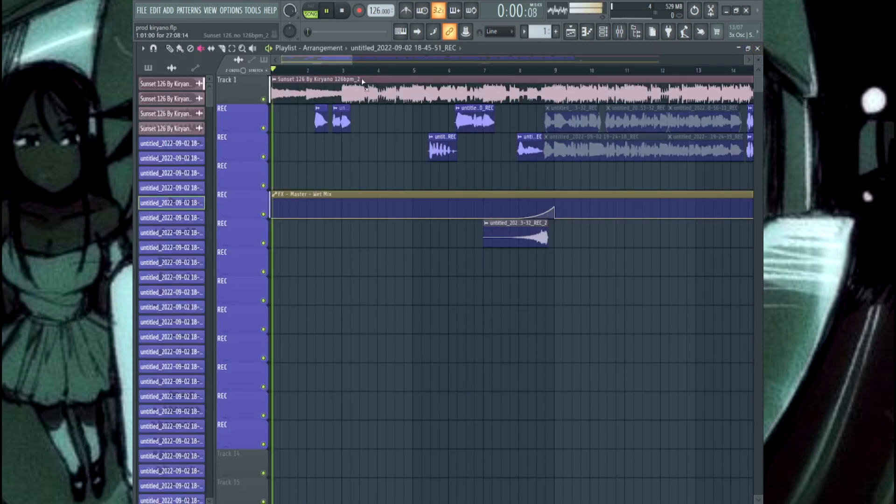
{"action": "left_click", "coordinate": [368, 91]}
{"action": "left_click", "coordinate": [422, 71]}
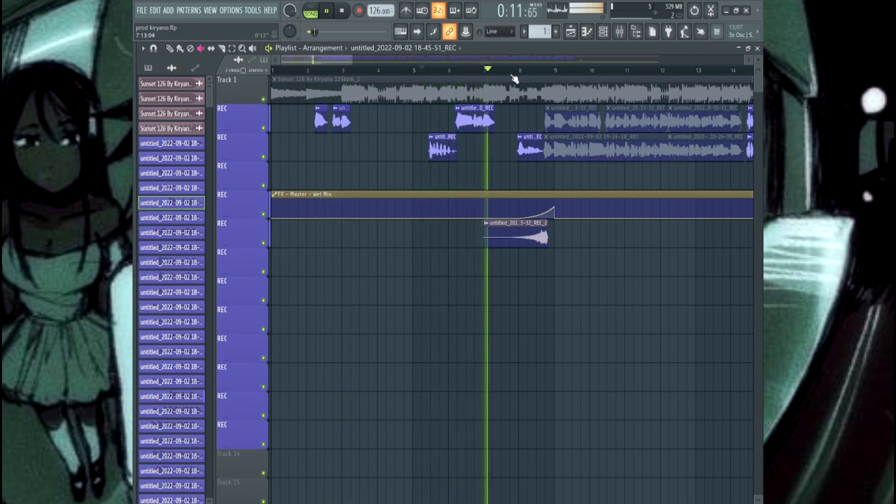
Step: Stop playback and mute the Master wet mix automation track and the reversed vocal track below it
{"action": "left_click", "coordinate": [263, 242]}
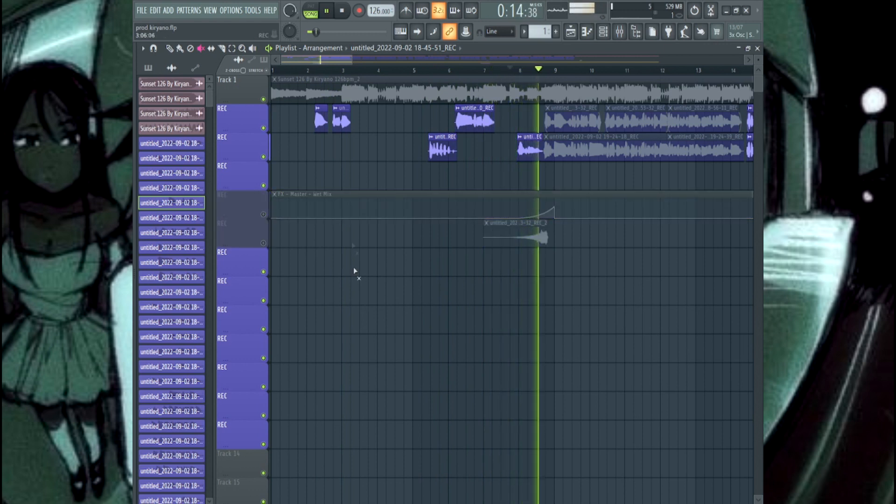
{"action": "left_click", "coordinate": [342, 12]}
{"action": "left_click", "coordinate": [342, 13]}
{"action": "left_click", "coordinate": [263, 214]}
{"action": "left_click", "coordinate": [263, 243]}
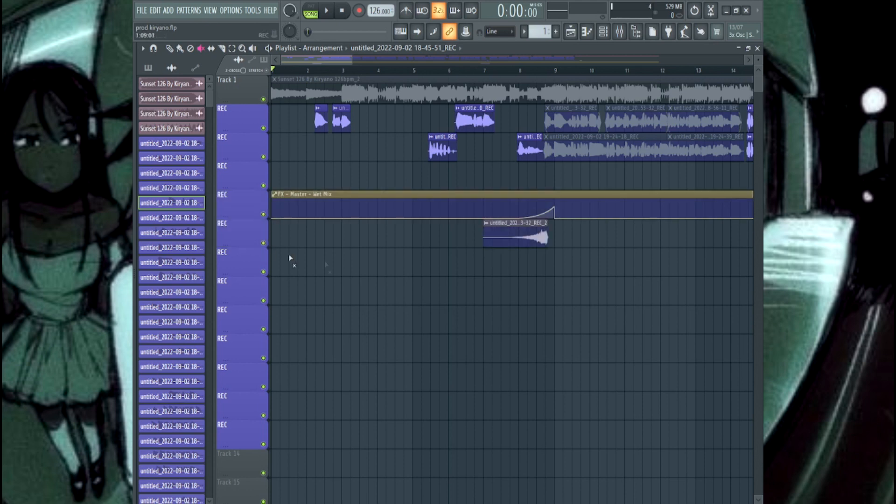
{"action": "left_click", "coordinate": [263, 214]}
{"action": "left_click", "coordinate": [263, 242]}
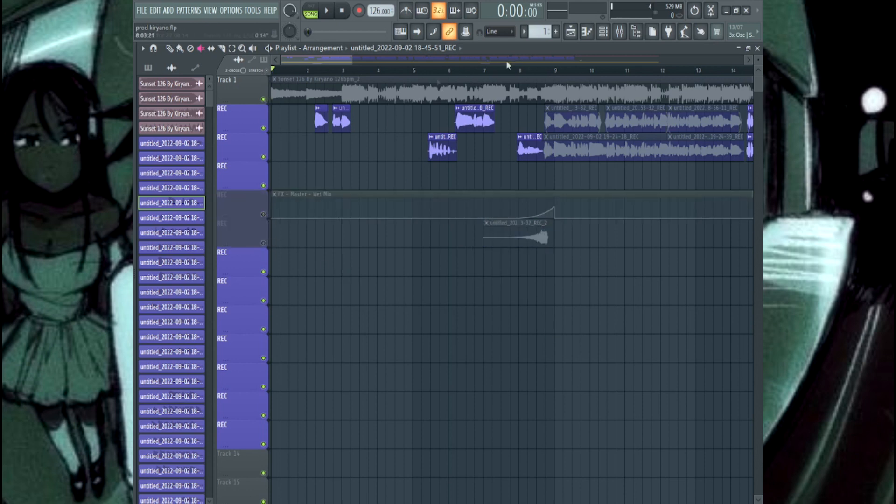
Step: Unmute the beat clip and the greyed-out vocal clips starting just before bar 9 on both vocal tracks
{"action": "left_click", "coordinate": [315, 78]}
{"action": "left_click", "coordinate": [301, 78]}
{"action": "left_click_drag", "start_coordinate": [319, 71], "coordinate": [264, 73]}
{"action": "left_click", "coordinate": [449, 92]}
{"action": "scroll", "coordinate": [563, 122], "scroll_direction": "down", "scroll_amount": 1}
{"action": "mouse_move", "coordinate": [554, 145]}
{"action": "left_mouse_down"}
{"action": "mouse_move", "coordinate": [560, 122]}
{"action": "mouse_move", "coordinate": [638, 142]}
{"action": "left_mouse_up"}
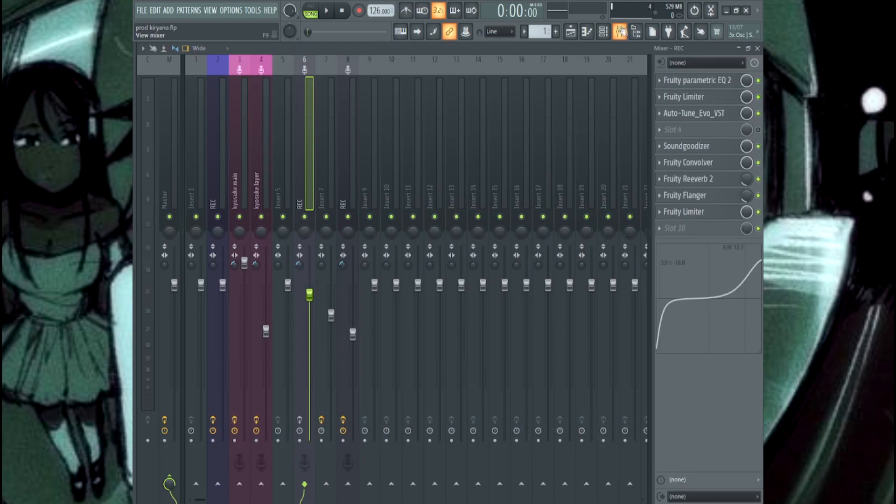
Step: Briefly play the start of the song while viewing the mixer levels, then return to the playlist
{"action": "left_click", "coordinate": [620, 31]}
{"action": "key", "text": "space"}
{"action": "key", "text": "space"}
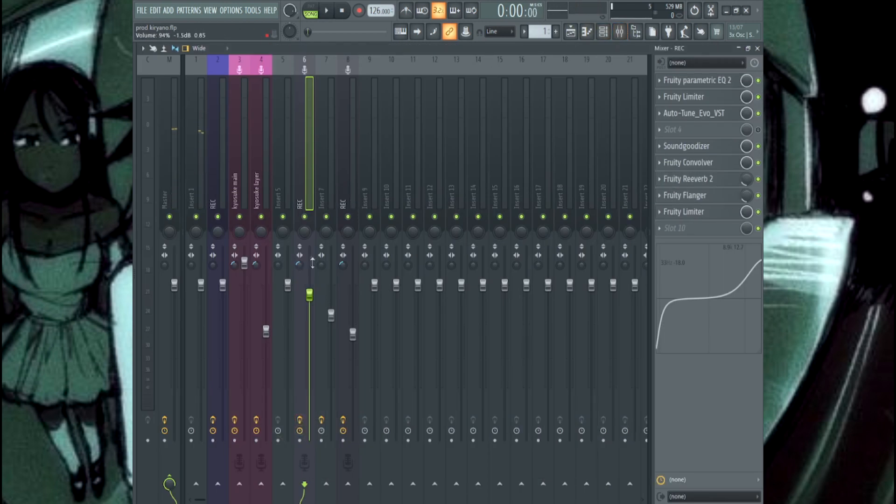
{"action": "left_click", "coordinate": [758, 48]}
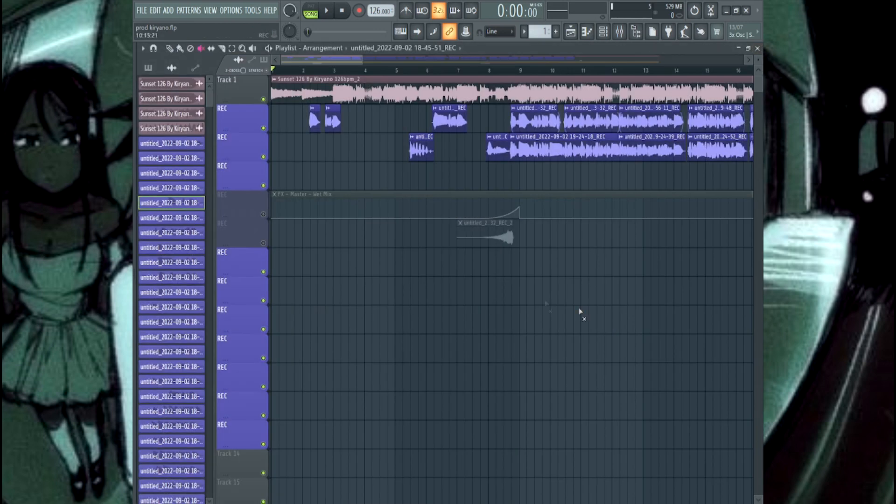
Step: Play the intro vocals from bar 2 and check the REC insert 6 in the mixer
{"action": "scroll", "coordinate": [416, 58], "scroll_direction": "up", "scroll_amount": 4}
{"action": "left_click", "coordinate": [366, 71]}
{"action": "key", "text": "space"}
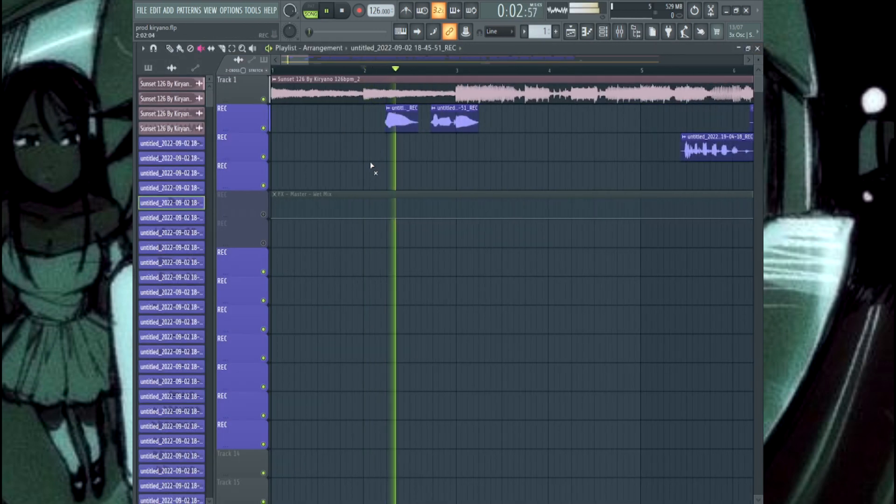
{"action": "key", "text": "space"}
{"action": "left_click", "coordinate": [620, 31]}
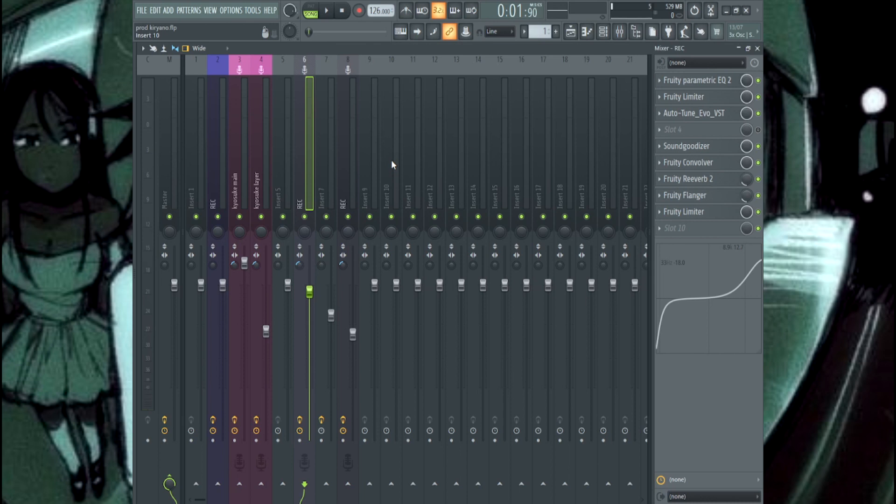
{"action": "left_click", "coordinate": [757, 49]}
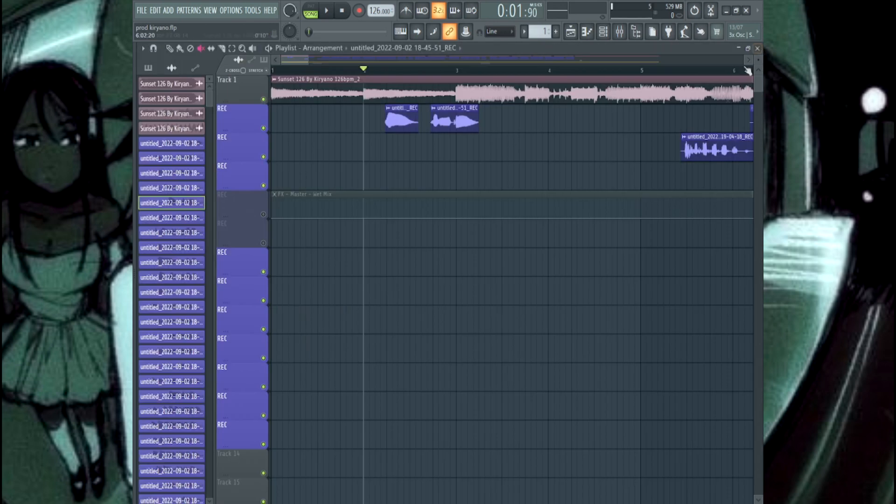
{"action": "scroll", "coordinate": [388, 172], "scroll_direction": "down", "scroll_amount": 2}
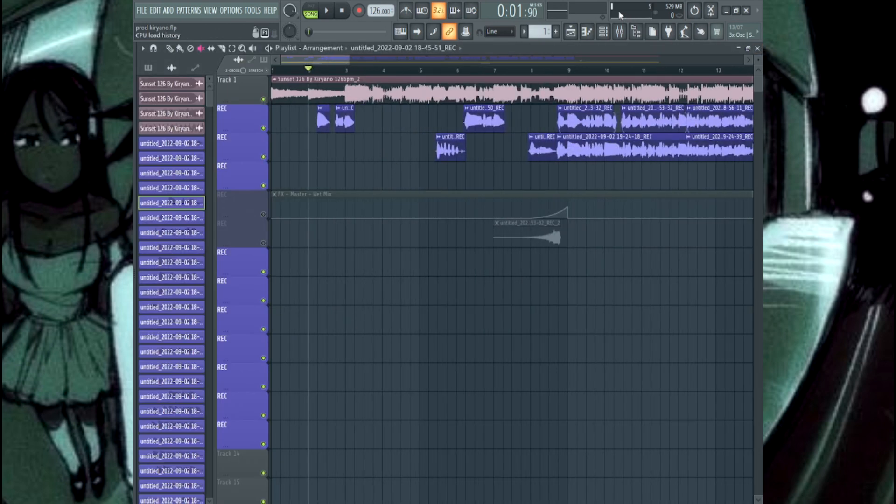
{"action": "left_click", "coordinate": [619, 33]}
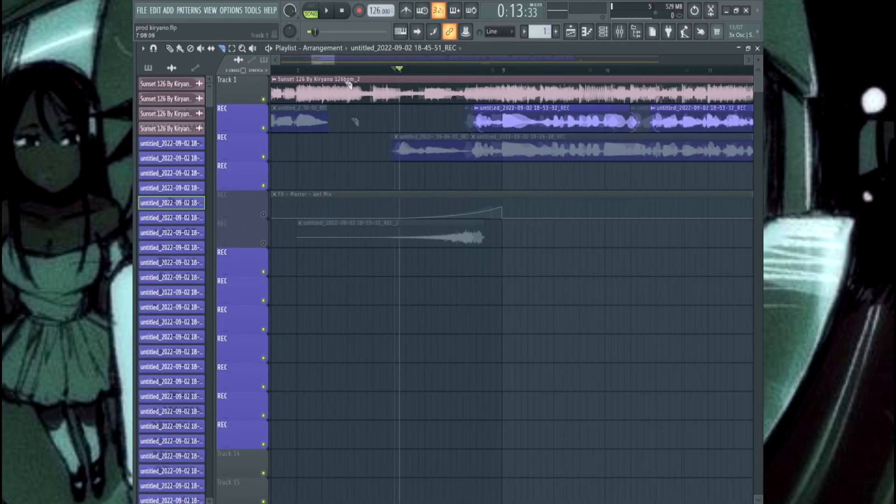
Step: Open the channel settings of the vocal layer clip starting just before bar 9 and check its panning
{"action": "scroll", "coordinate": [608, 143], "scroll_direction": "down", "scroll_amount": 5}
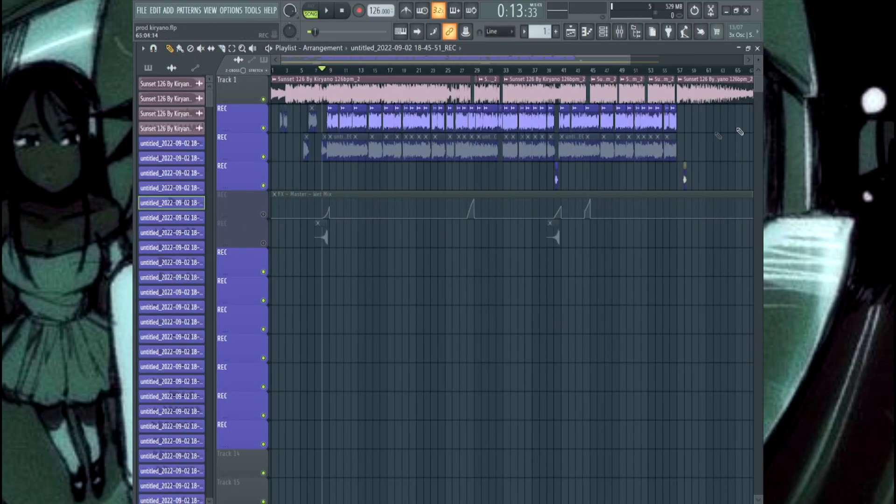
{"action": "scroll", "coordinate": [340, 135], "scroll_direction": "up", "scroll_amount": 5}
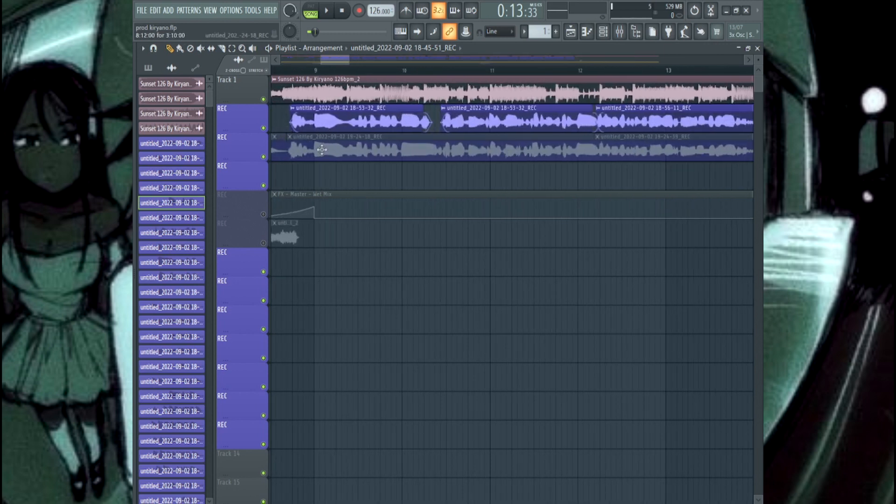
{"action": "double_click", "coordinate": [396, 155]}
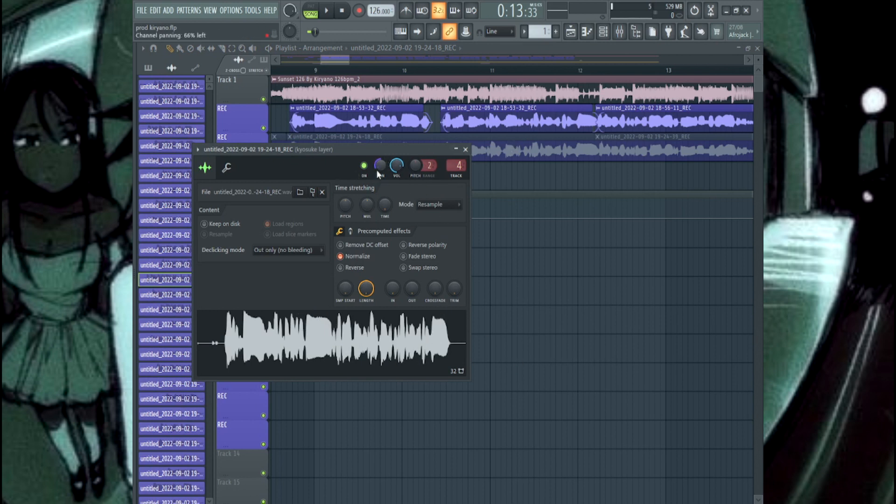
{"action": "left_click", "coordinate": [466, 150]}
Step: Play the main vocals over the beat from about bar 8 and inspect the main vocal insert's effect chain
{"action": "scroll", "coordinate": [470, 192], "scroll_direction": "down", "scroll_amount": 5}
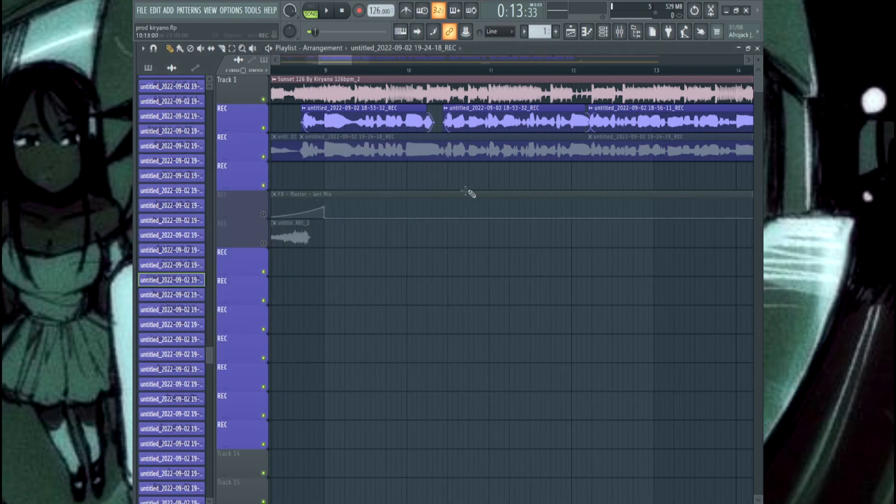
{"action": "scroll", "coordinate": [380, 153], "scroll_direction": "up", "scroll_amount": 5}
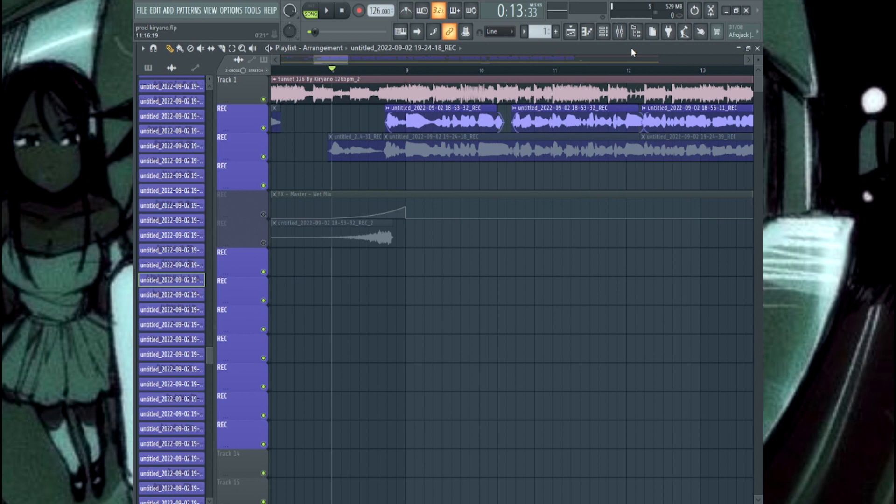
{"action": "scroll", "coordinate": [410, 176], "scroll_direction": "down", "scroll_amount": 3}
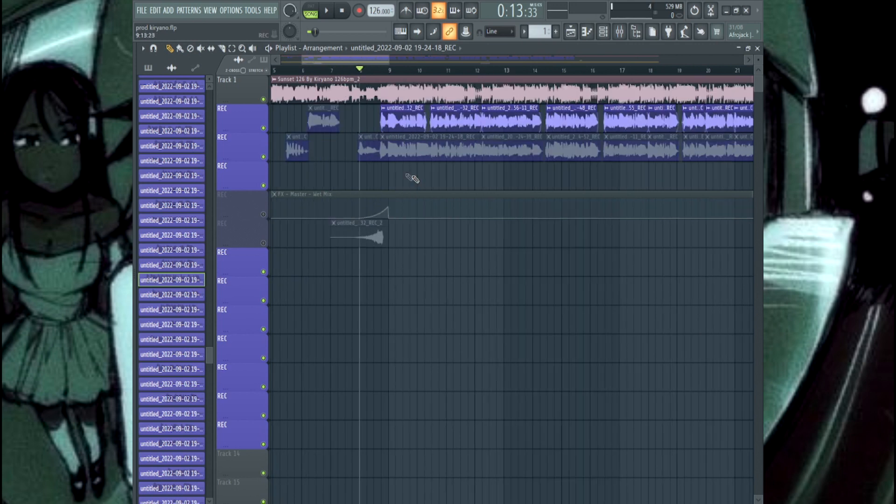
{"action": "key", "text": "space"}
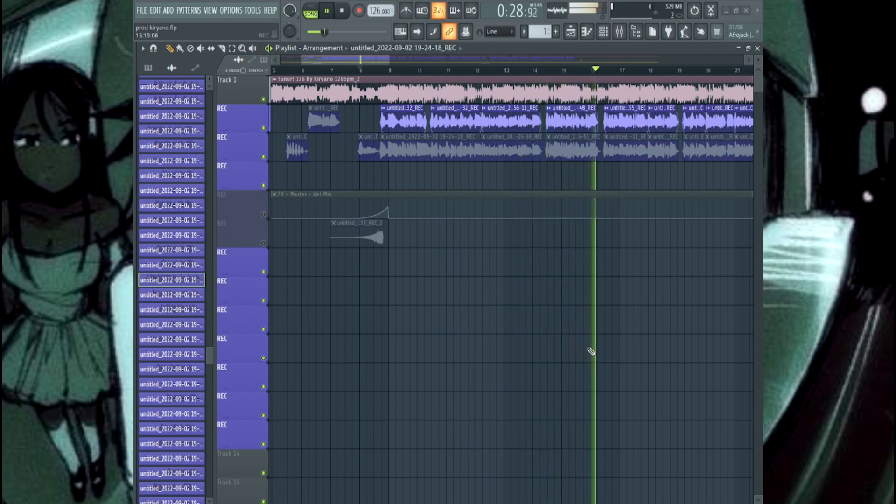
{"action": "key", "text": "space"}
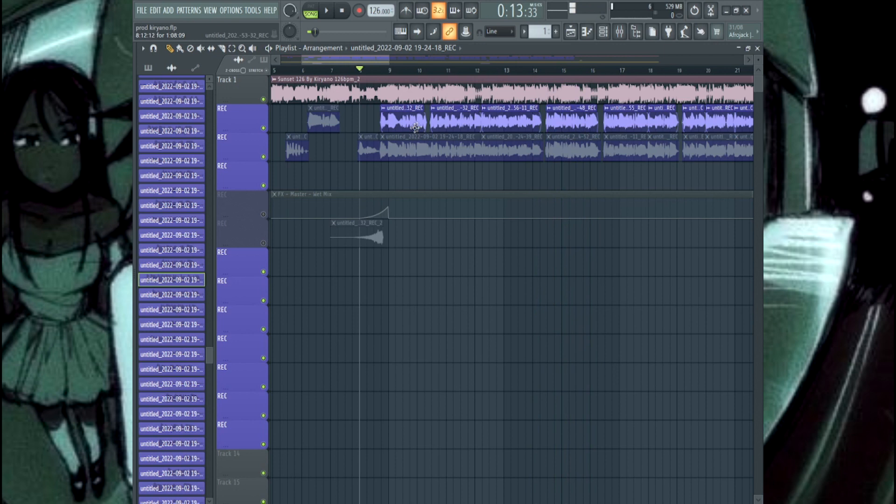
{"action": "key", "text": "F9"}
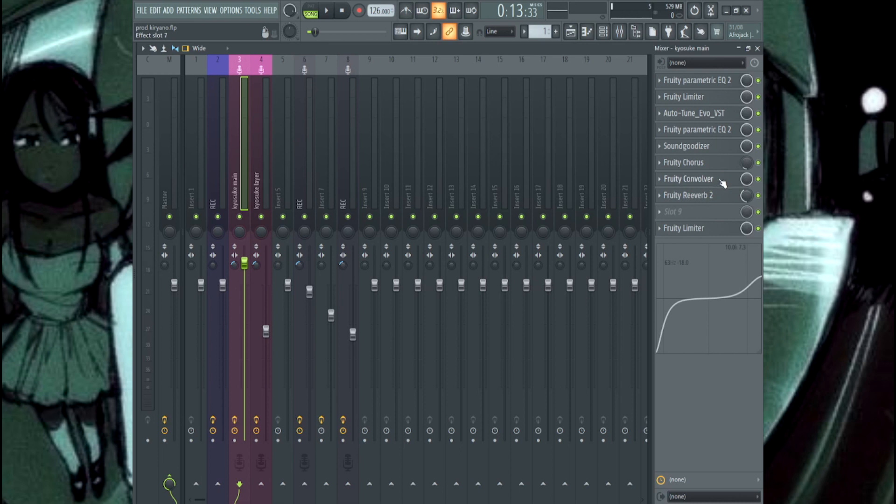
{"action": "key", "text": "F5"}
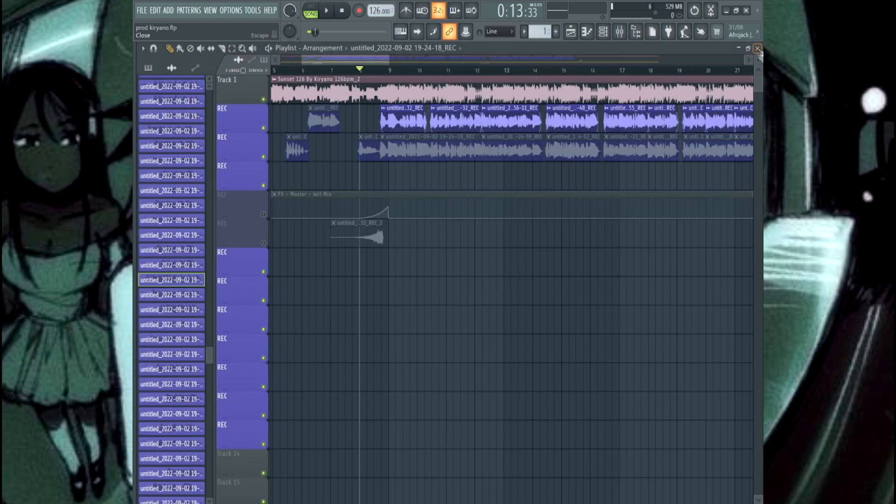
Step: Play briefly from bar 9 and check the main vocal insert's stereo separation in the mixer
{"action": "left_click", "coordinate": [390, 74]}
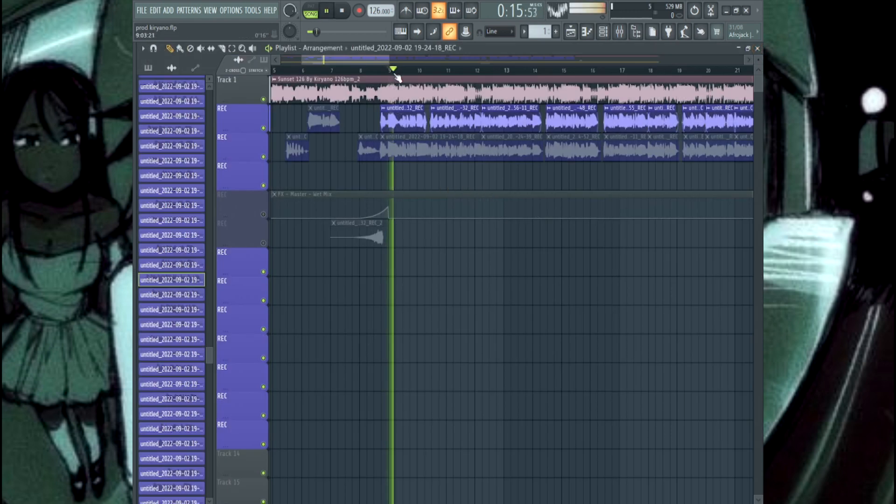
{"action": "left_click", "coordinate": [621, 32]}
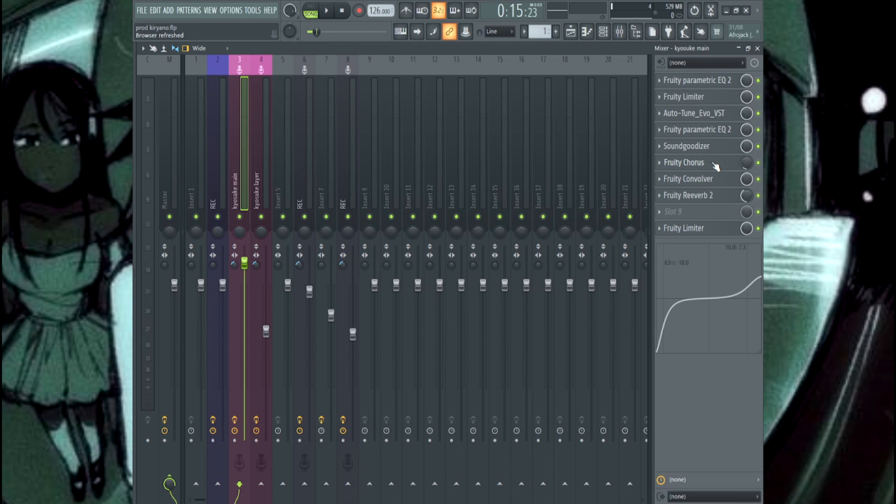
{"action": "left_click_drag", "start_coordinate": [234, 265], "coordinate": [234, 266]}
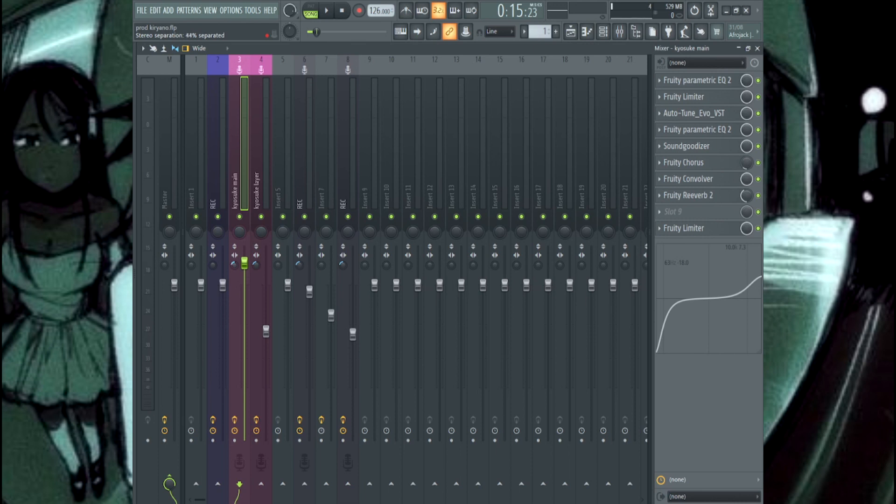
Step: Inspect the Auto-Tune Evo settings on the main vocal insert, including the Humanize control, and close the plugin
{"action": "left_click", "coordinate": [705, 113]}
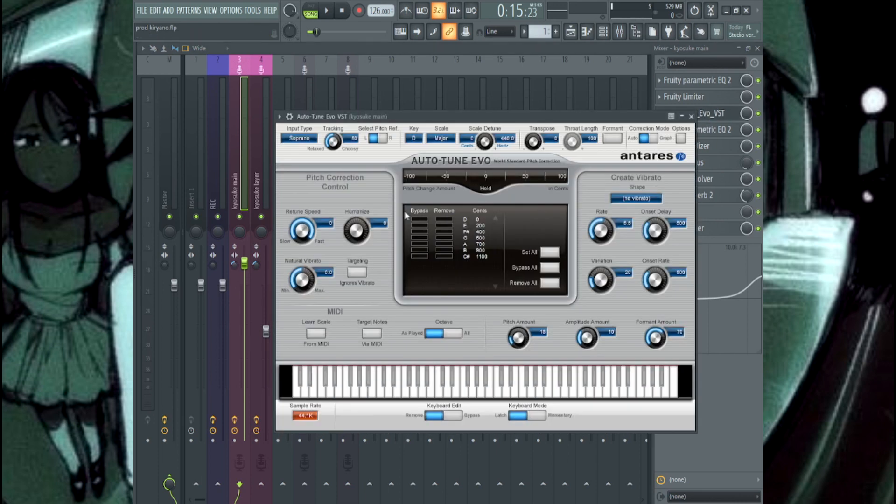
{"action": "left_click_drag", "start_coordinate": [357, 243], "coordinate": [328, 112]}
{"action": "left_click_drag", "start_coordinate": [358, 229], "coordinate": [368, 400]}
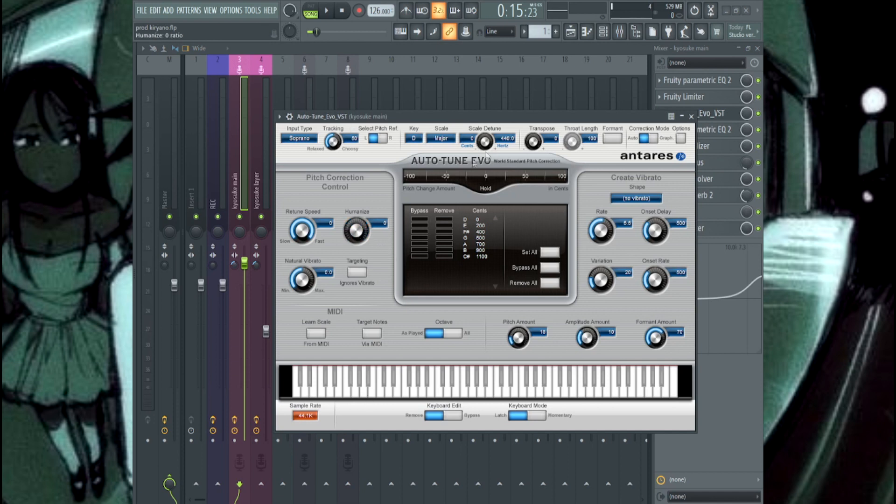
{"action": "left_click", "coordinate": [725, 114]}
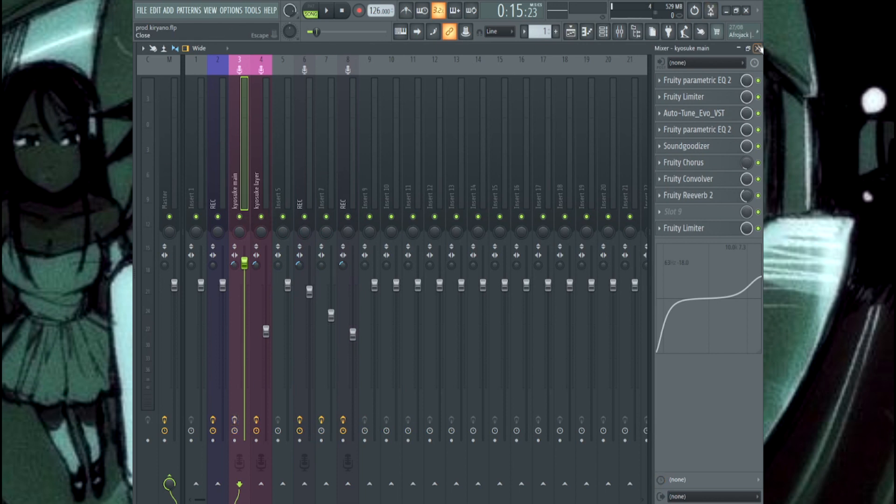
Step: Return to the playlist and play the main vocals over the beat up to about bar 15
{"action": "key", "text": "F5"}
{"action": "key", "text": "space"}
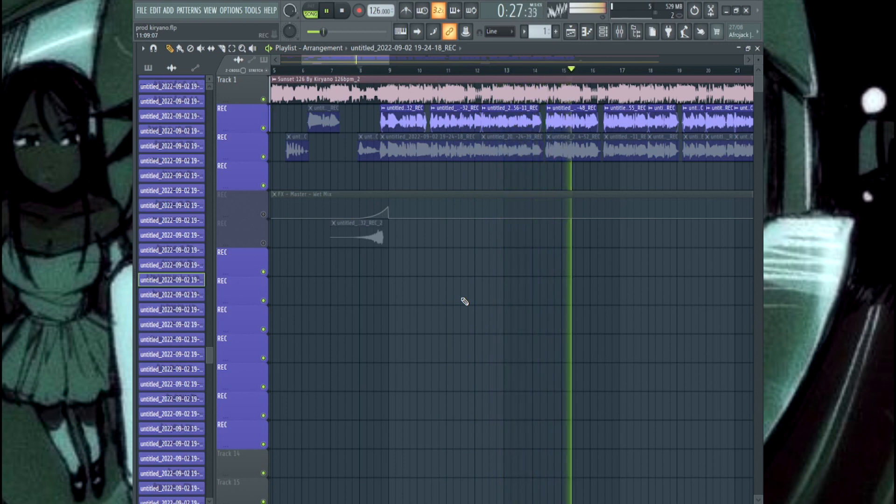
{"action": "key", "text": "space"}
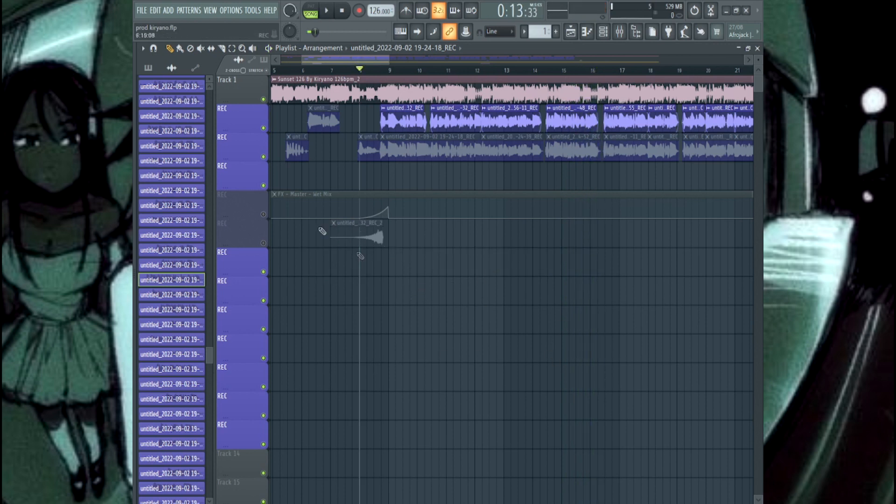
{"action": "scroll", "coordinate": [328, 226], "scroll_direction": "up", "scroll_amount": 5}
{"action": "scroll", "coordinate": [410, 175], "scroll_direction": "down", "scroll_amount": 8}
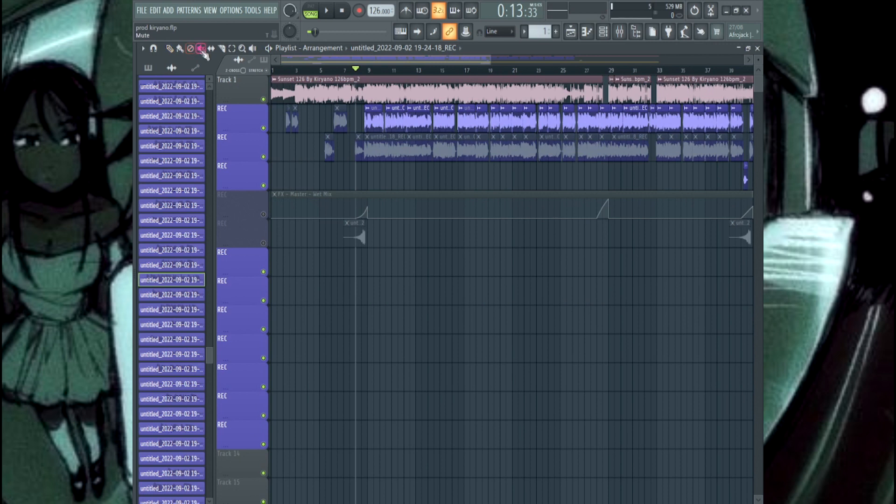
Step: Review the main vocal insert's effect chain in the mixer twice, returning to the playlist arrangement each time
{"action": "left_click", "coordinate": [620, 32]}
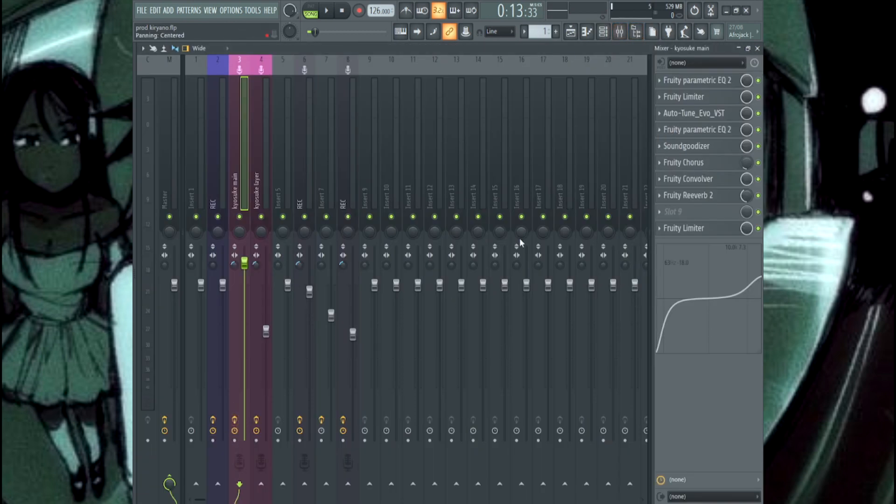
{"action": "left_click", "coordinate": [757, 49]}
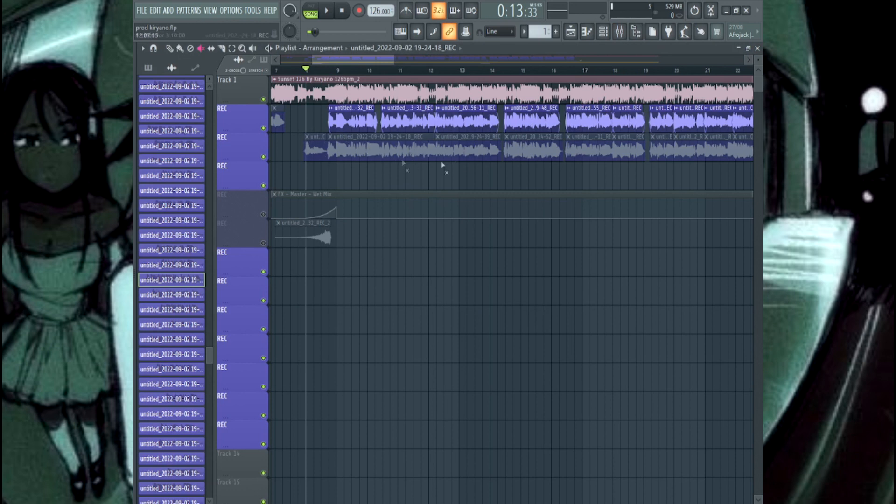
{"action": "scroll", "coordinate": [603, 171], "scroll_direction": "down", "scroll_amount": 3}
{"action": "scroll", "coordinate": [643, 166], "scroll_direction": "down", "scroll_amount": 3}
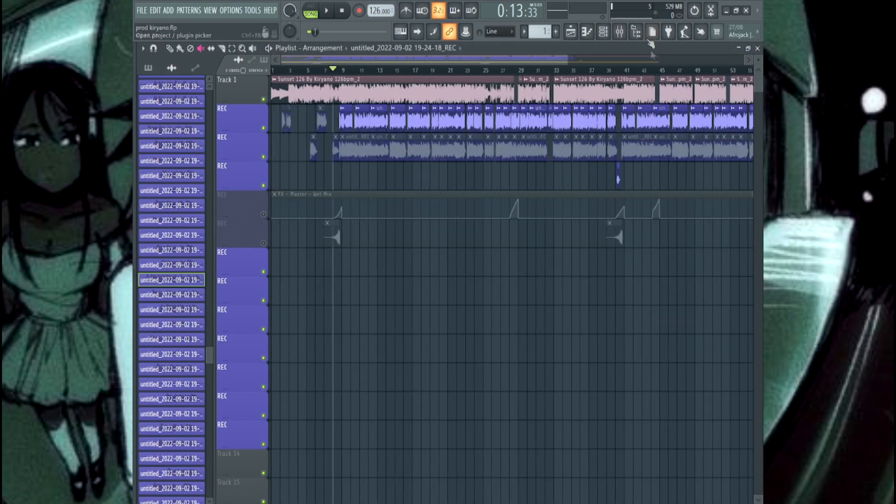
{"action": "left_click", "coordinate": [619, 31]}
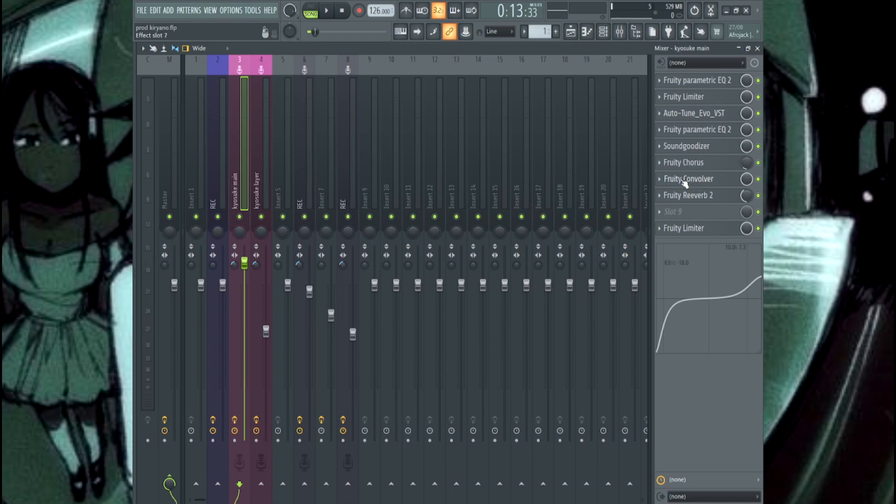
{"action": "left_click", "coordinate": [758, 49]}
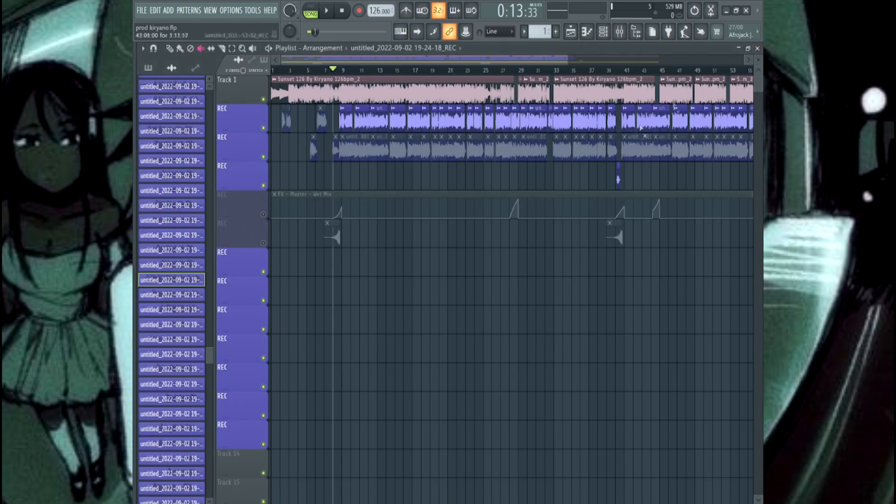
{"action": "scroll", "coordinate": [322, 175], "scroll_direction": "up", "scroll_amount": 4}
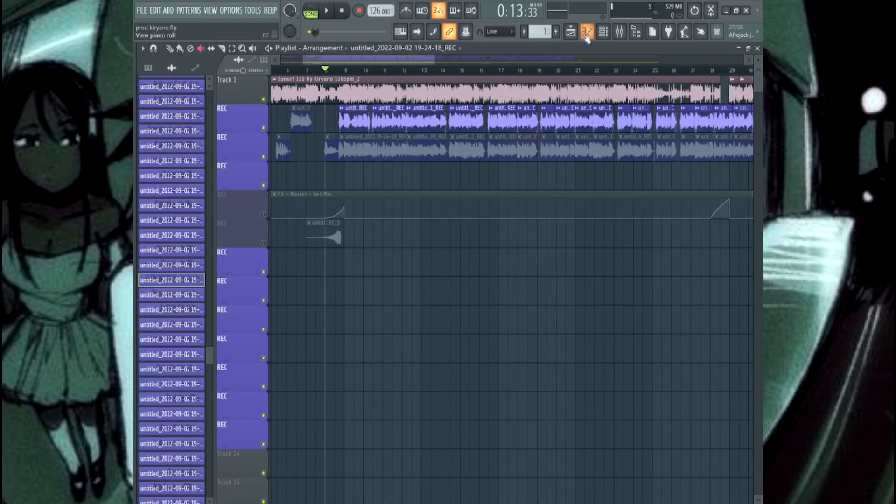
Step: Mute the main vocal clips and unmute the vocal layer clips from just before bar 9 onward
{"action": "key", "text": "space"}
{"action": "key", "text": "space"}
{"action": "scroll", "coordinate": [672, 154], "scroll_direction": "down", "scroll_amount": 4}
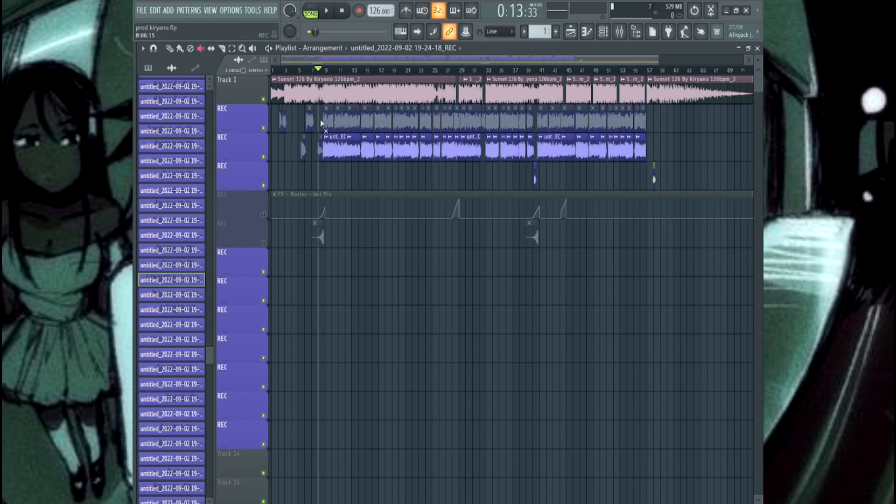
Step: Play the vocal layer clips over the beat from about bar 8
{"action": "scroll", "coordinate": [326, 166], "scroll_direction": "up", "scroll_amount": 6}
{"action": "scroll", "coordinate": [354, 175], "scroll_direction": "up", "scroll_amount": 2}
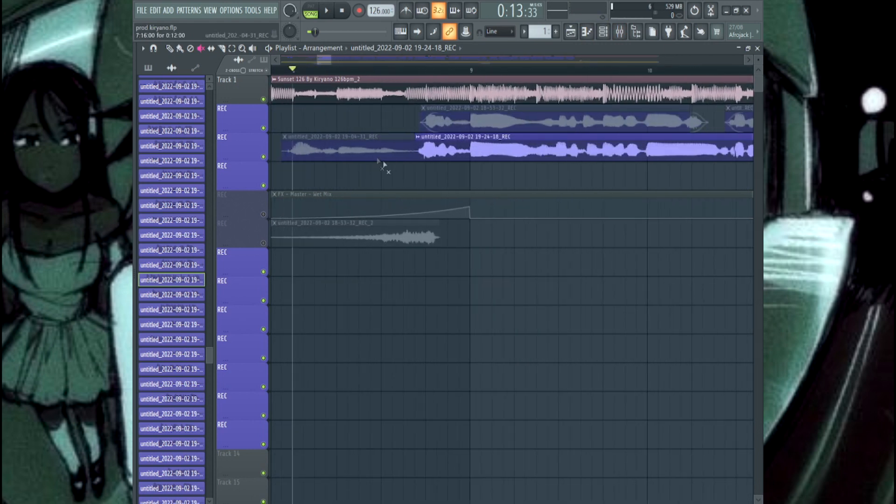
{"action": "key", "text": "space"}
{"action": "scroll", "coordinate": [355, 184], "scroll_direction": "down", "scroll_amount": 2}
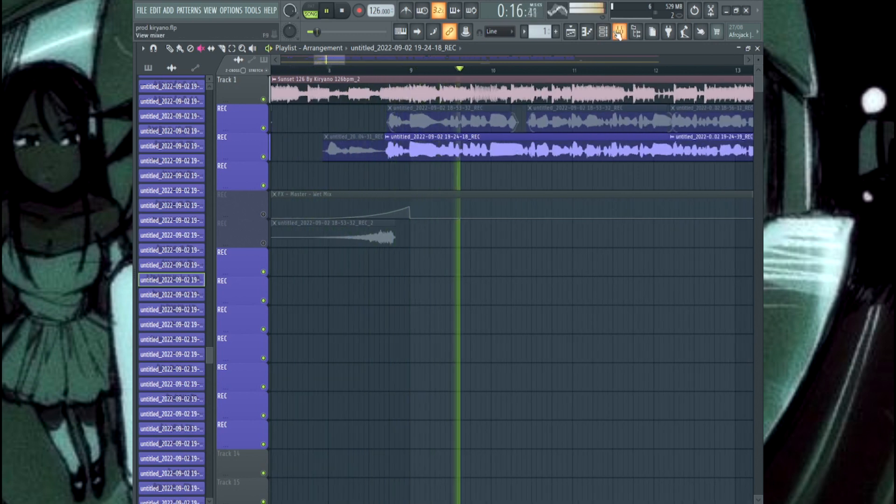
Step: Mute the beat clip to hear the vocal layer alone up to about bar 14, stop playback and restore the beat
{"action": "left_click", "coordinate": [446, 102]}
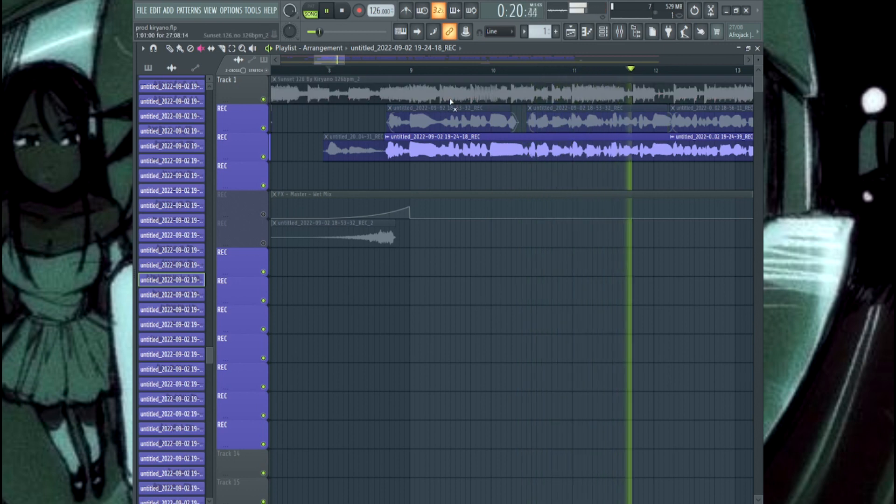
{"action": "scroll", "coordinate": [406, 107], "scroll_direction": "down", "scroll_amount": 2}
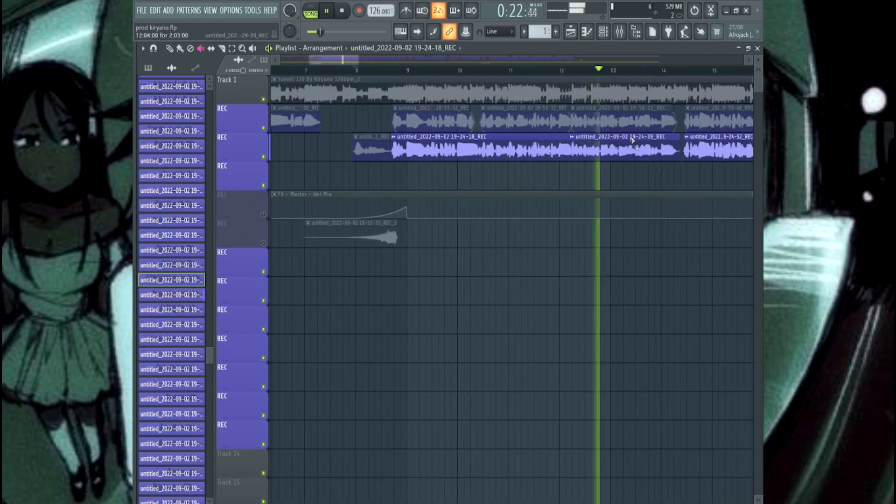
{"action": "scroll", "coordinate": [553, 170], "scroll_direction": "down", "scroll_amount": 2}
{"action": "scroll", "coordinate": [553, 173], "scroll_direction": "up", "scroll_amount": 6}
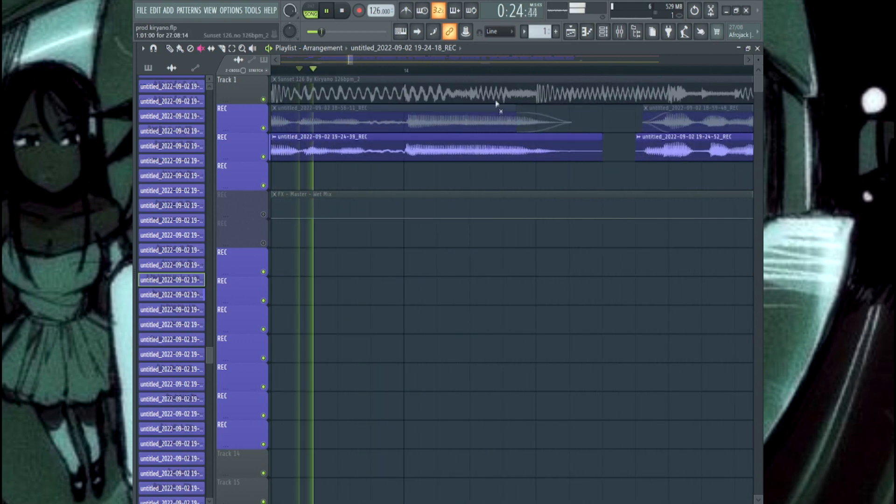
{"action": "scroll", "coordinate": [361, 166], "scroll_direction": "down", "scroll_amount": 4}
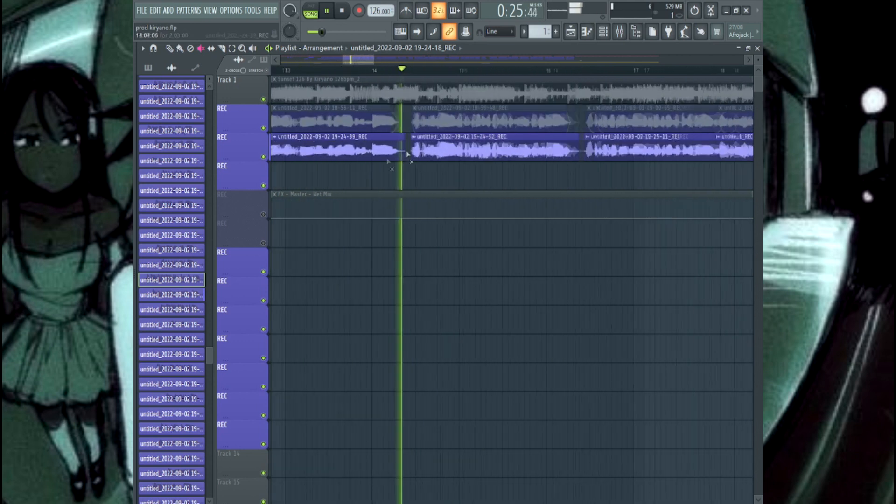
{"action": "key", "text": "space"}
{"action": "left_click", "coordinate": [468, 89]}
{"action": "scroll", "coordinate": [508, 134], "scroll_direction": "down", "scroll_amount": 6}
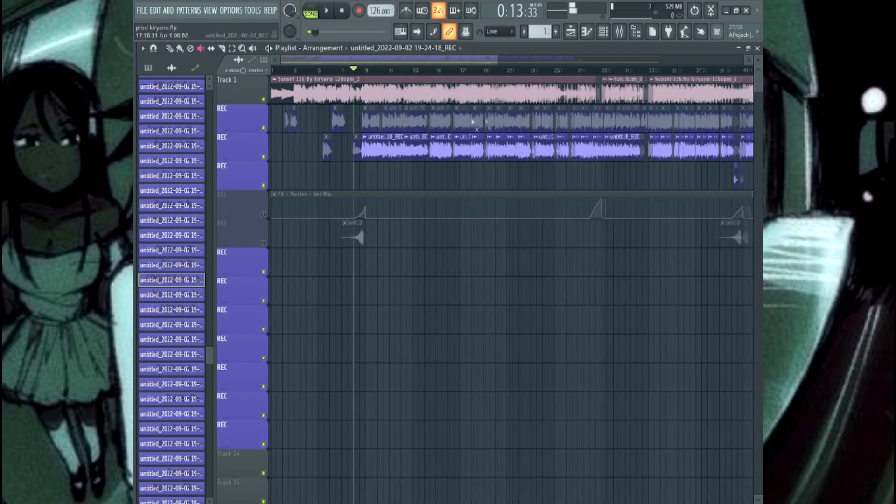
Step: Compare the effect chains and EQ curves of the main vocal and vocal layer inserts in the mixer
{"action": "key", "text": "F9"}
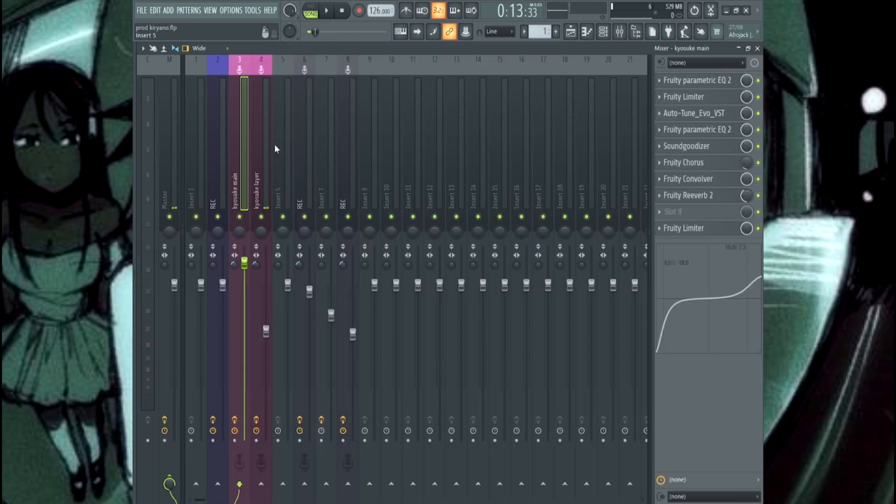
{"action": "left_click", "coordinate": [265, 158]}
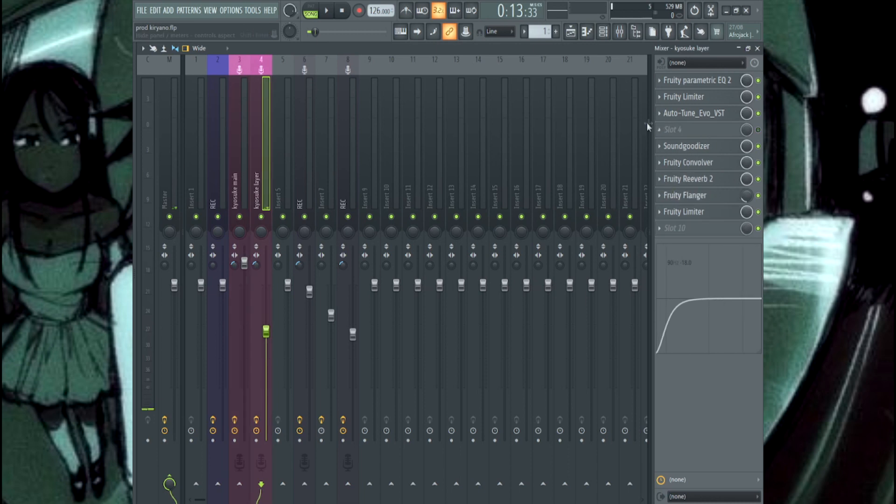
{"action": "left_click", "coordinate": [245, 163]}
{"action": "left_click", "coordinate": [259, 158]}
{"action": "left_click", "coordinate": [245, 161]}
{"action": "left_click", "coordinate": [256, 161]}
{"action": "left_click", "coordinate": [247, 161]}
{"action": "left_click", "coordinate": [257, 163]}
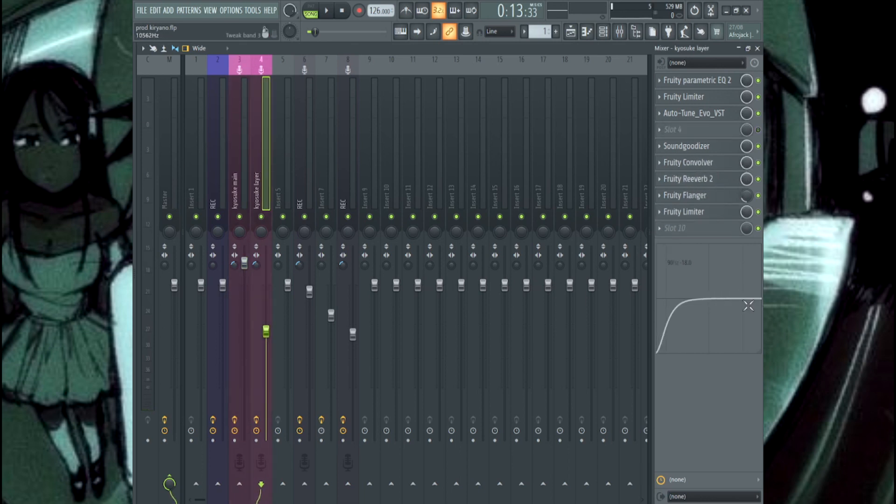
Step: Lower the main vocal insert's high-shelf EQ frequency to about 8.1 kHz
{"action": "left_click", "coordinate": [246, 177]}
{"action": "left_click_drag", "start_coordinate": [748, 285], "coordinate": [738, 287]}
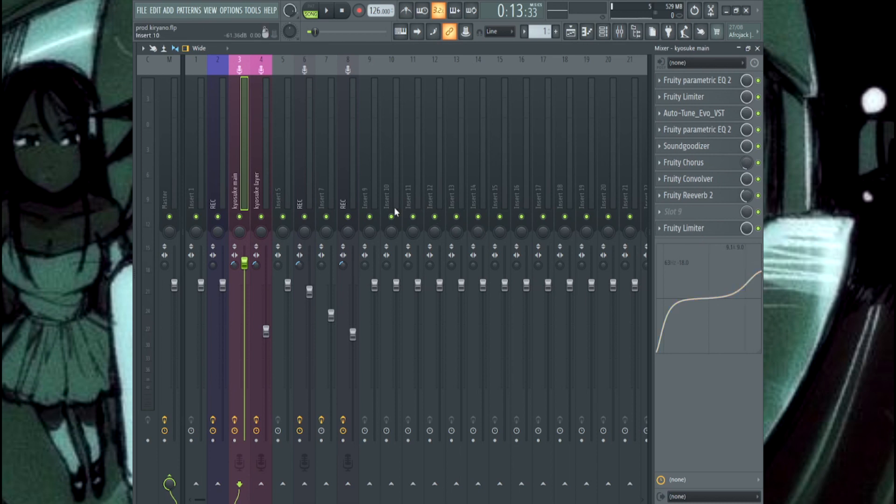
Step: Compare the Fruity Reeverb 2 settings on the vocal layer insert with those on the main vocal insert
{"action": "left_click", "coordinate": [262, 145]}
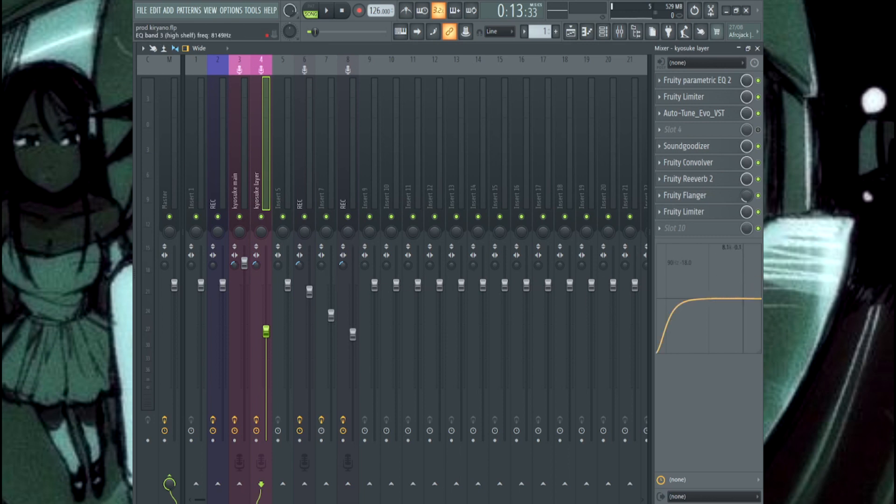
{"action": "left_click", "coordinate": [692, 179]}
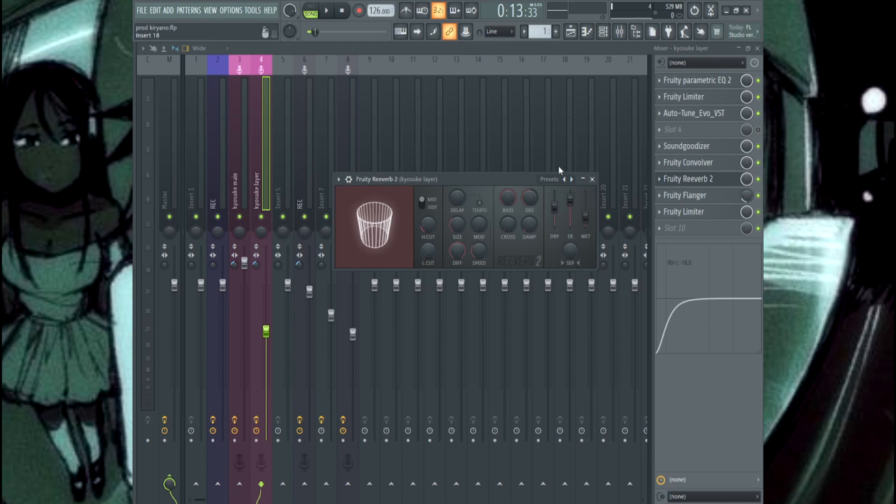
{"action": "left_click", "coordinate": [704, 179]}
{"action": "left_click", "coordinate": [247, 209]}
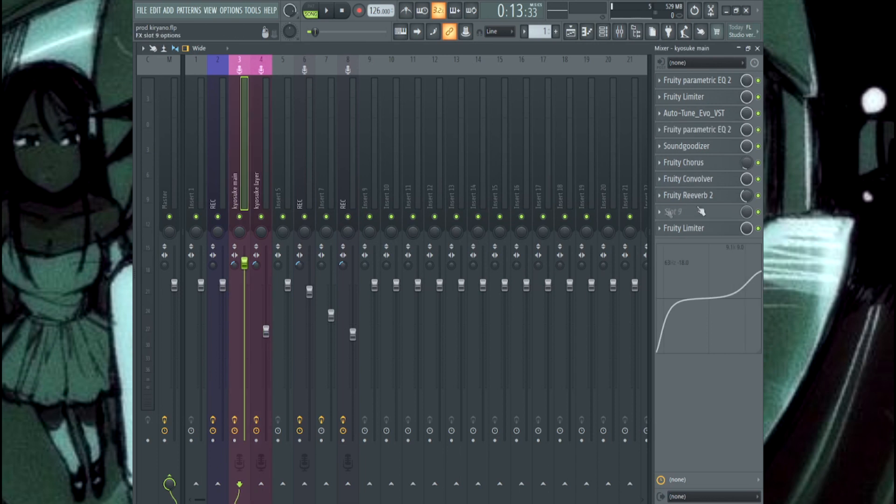
{"action": "left_click", "coordinate": [688, 195]}
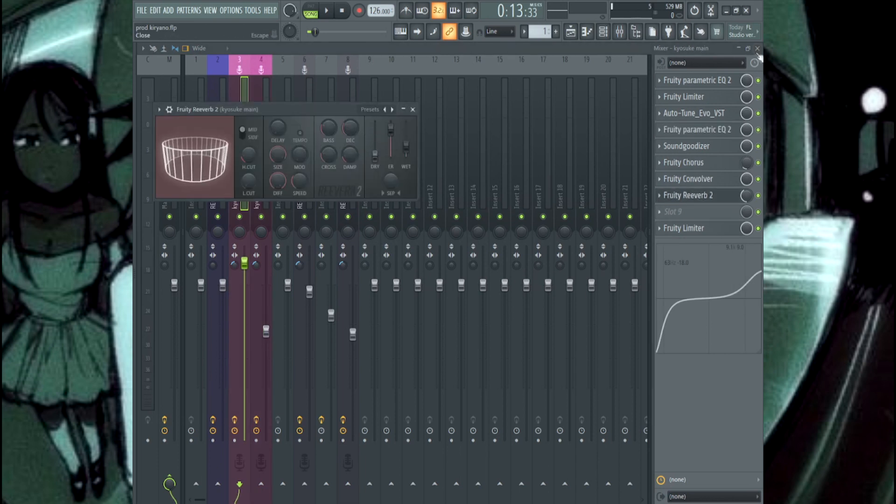
Step: Restore all playlist tracks by soloing and unsoloing the main vocal track, and unmute its clips from just before bar 9 onward
{"action": "key", "text": "F5"}
{"action": "right_click", "coordinate": [265, 128]}
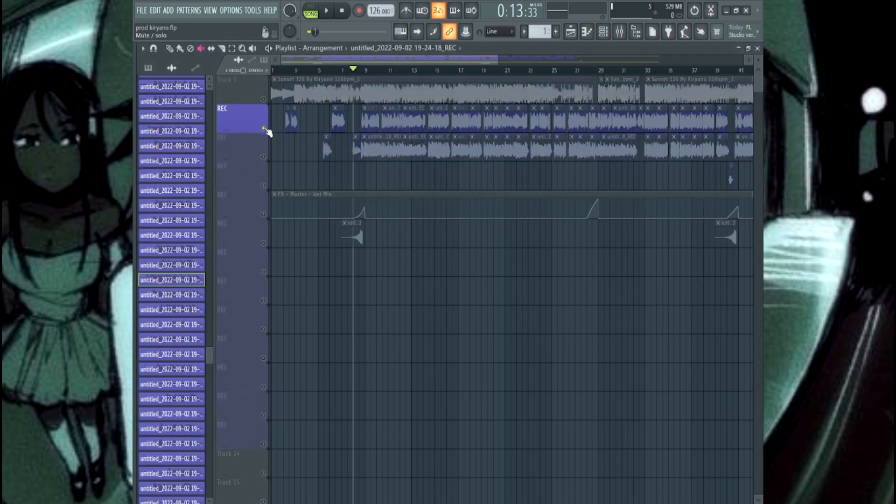
{"action": "right_click", "coordinate": [265, 128]}
{"action": "scroll", "coordinate": [309, 124], "scroll_direction": "down", "scroll_amount": 3}
{"action": "left_click_drag", "start_coordinate": [317, 124], "coordinate": [575, 124]}
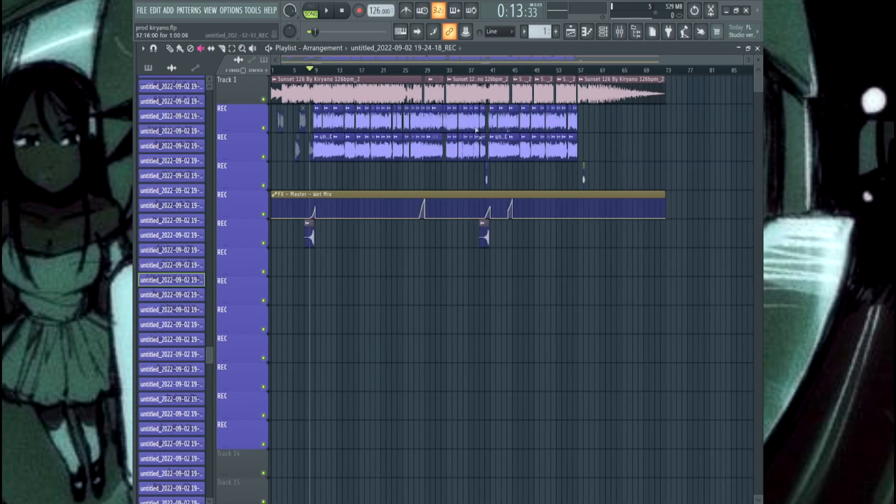
{"action": "scroll", "coordinate": [310, 126], "scroll_direction": "up", "scroll_amount": 4}
Step: Play from about bar 8 with the vocal layer track muted and view the main vocal insert in the mixer
{"action": "key", "text": "space"}
{"action": "left_click", "coordinate": [264, 157]}
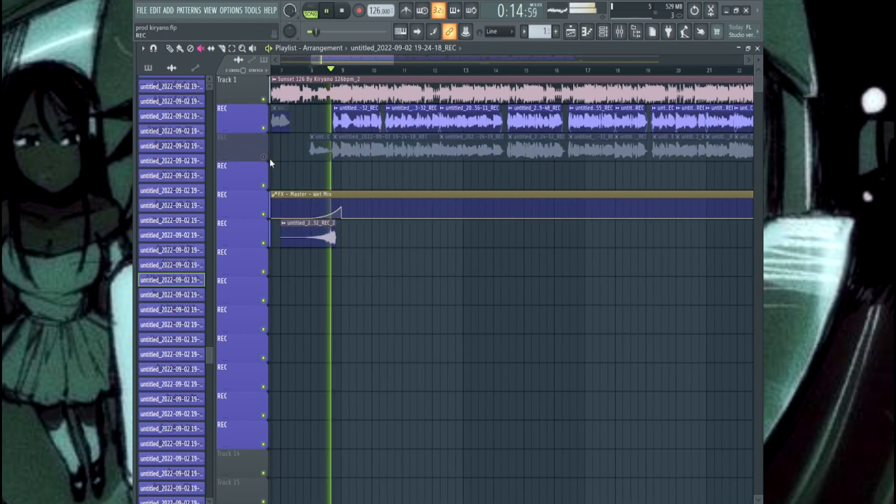
{"action": "left_click", "coordinate": [630, 36]}
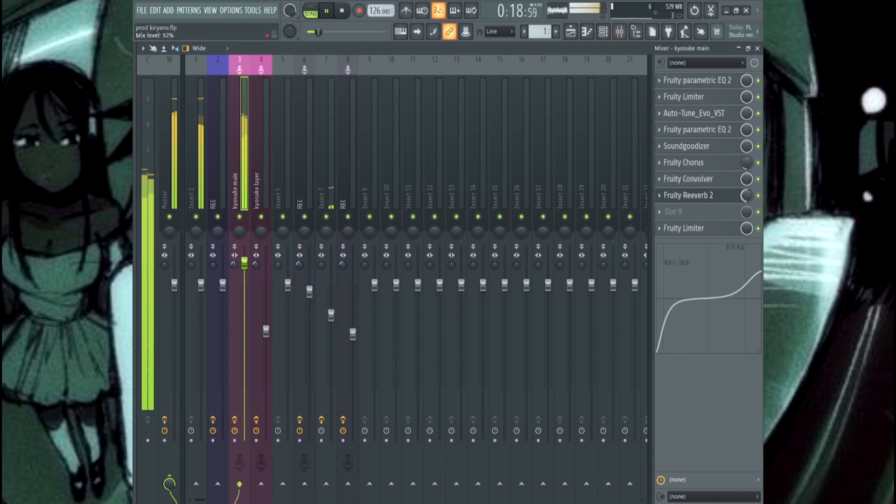
Step: Replay the section from about bar 8 with the vocal layer muted, listening with and without the beat clip on Track 1
{"action": "key", "text": "space"}
{"action": "left_click", "coordinate": [758, 48]}
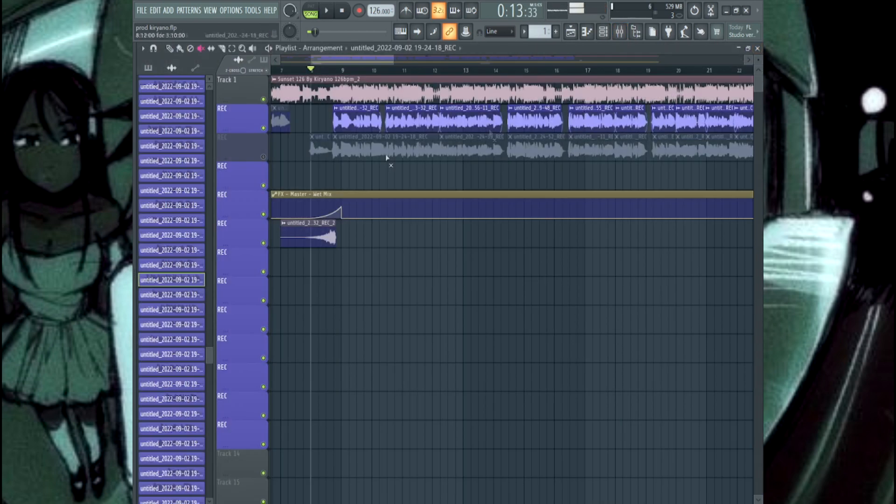
{"action": "scroll", "coordinate": [309, 181], "scroll_direction": "up", "scroll_amount": 5}
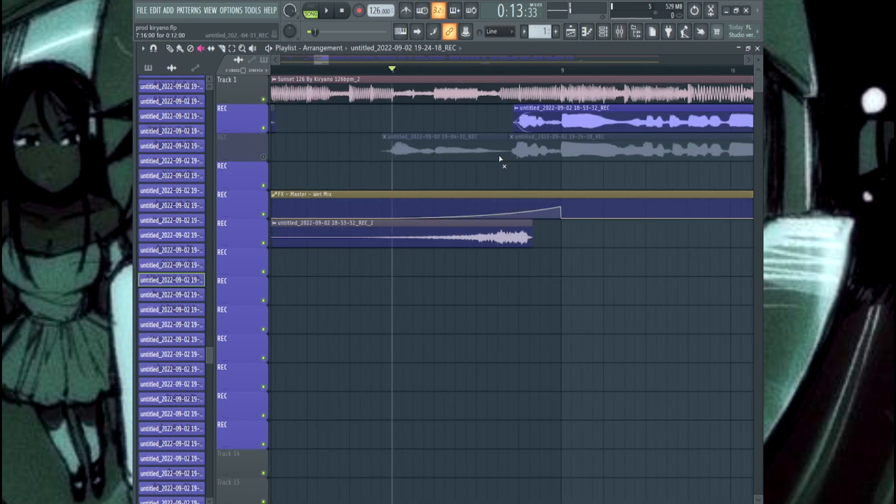
{"action": "key", "text": "space"}
{"action": "scroll", "coordinate": [416, 129], "scroll_direction": "down", "scroll_amount": 2}
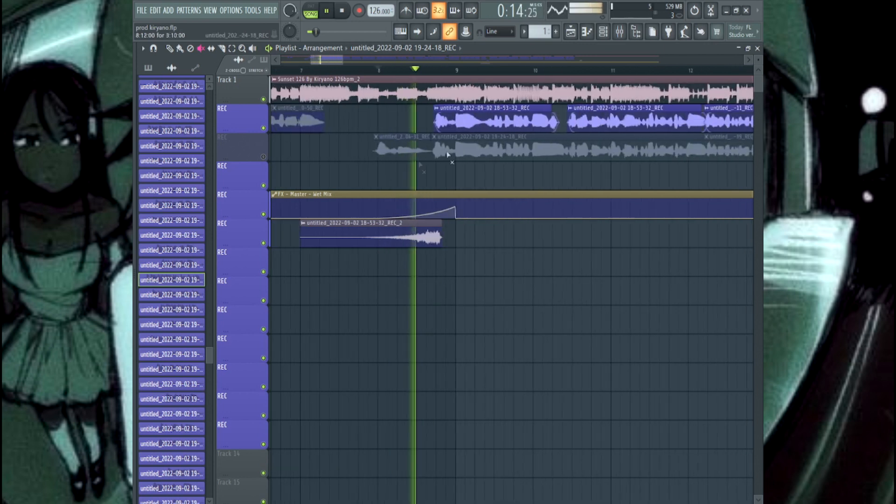
{"action": "left_click", "coordinate": [620, 33]}
{"action": "key", "text": "F9"}
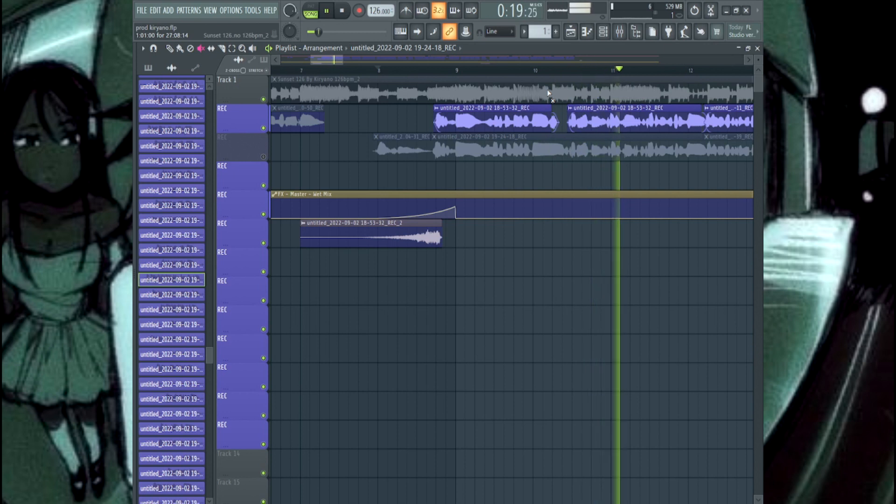
{"action": "key", "text": "space"}
{"action": "key", "text": "F9"}
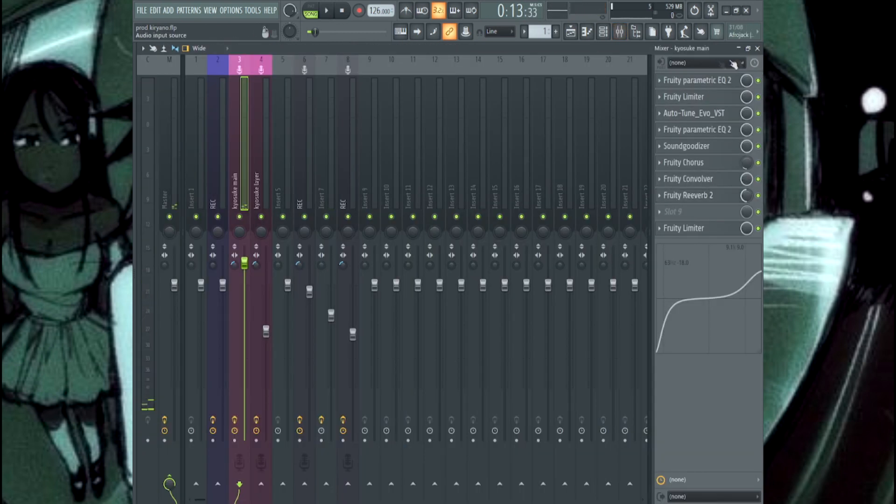
{"action": "key", "text": "F9"}
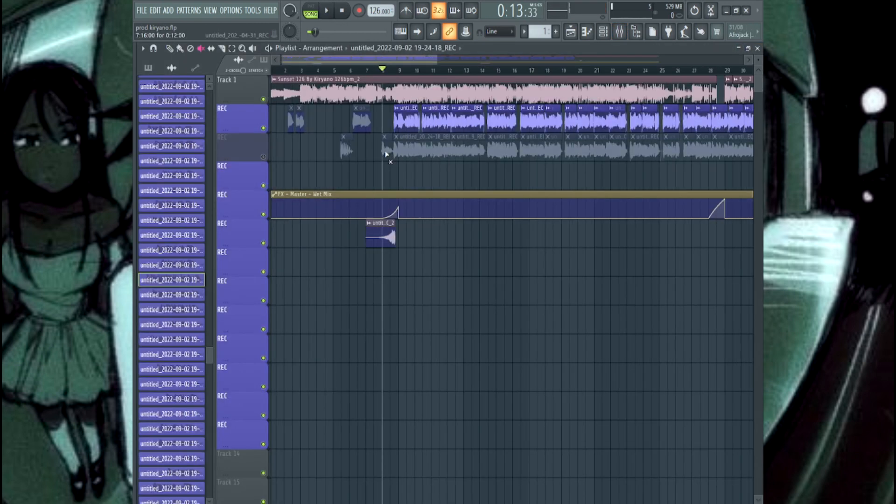
Step: Unmute the vocal layer track and its clips from just before bar 9 onward
{"action": "scroll", "coordinate": [394, 154], "scroll_direction": "down", "scroll_amount": 1, "text": "ctrl"}
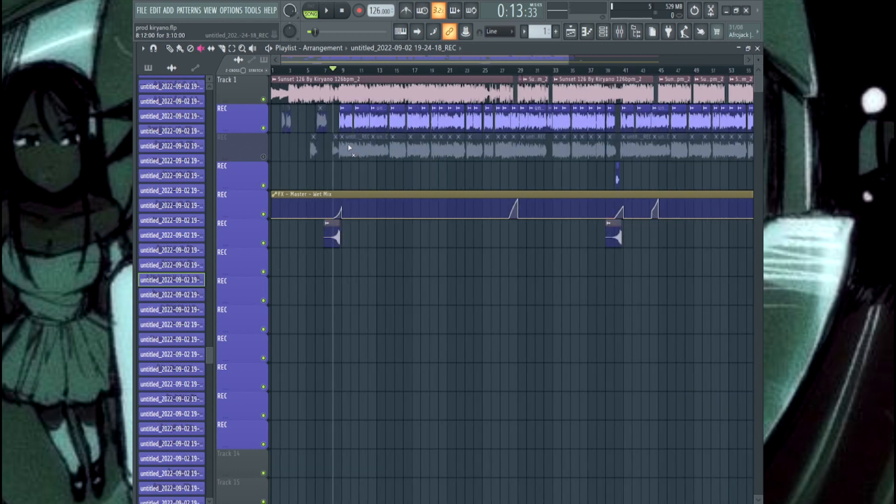
{"action": "scroll", "coordinate": [296, 173], "scroll_direction": "down", "scroll_amount": 2, "text": "ctrl"}
{"action": "left_click", "coordinate": [265, 158]}
{"action": "left_click_drag", "start_coordinate": [319, 151], "coordinate": [445, 155]}
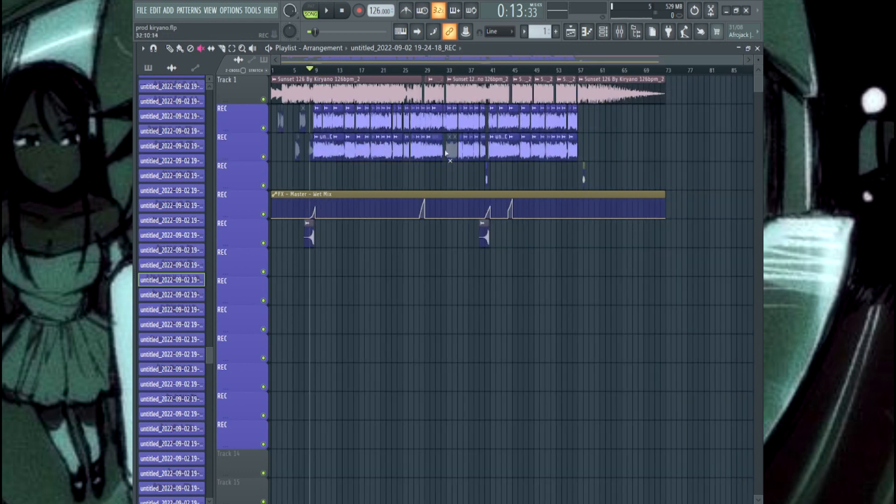
Step: Examine how the main and layer vocal clips line up from about bar 8 to the end of the vocals near bar 57
{"action": "scroll", "coordinate": [354, 158], "scroll_direction": "up", "scroll_amount": 4, "text": "ctrl"}
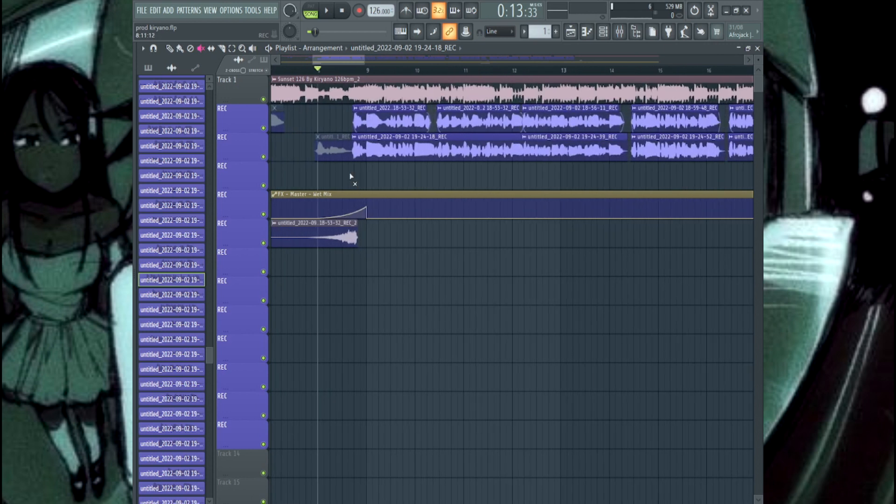
{"action": "scroll", "coordinate": [355, 155], "scroll_direction": "up", "scroll_amount": 2, "text": "ctrl"}
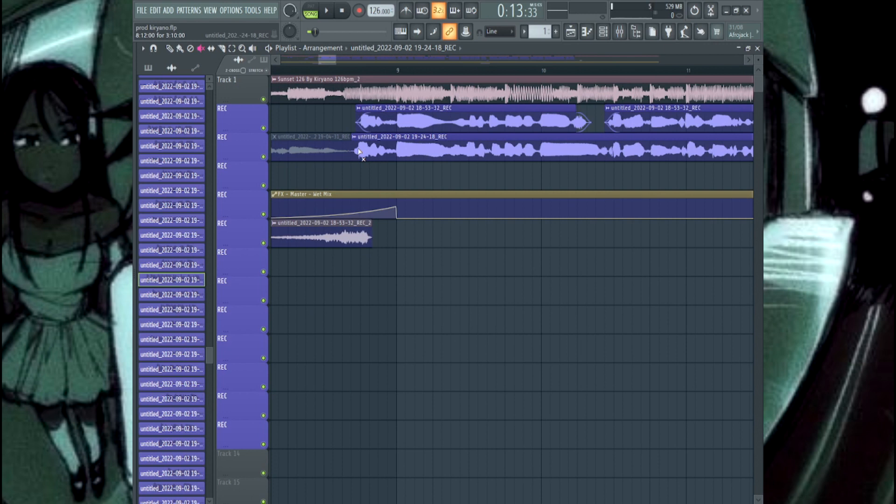
{"action": "scroll", "coordinate": [359, 152], "scroll_direction": "down", "scroll_amount": 6, "text": "ctrl"}
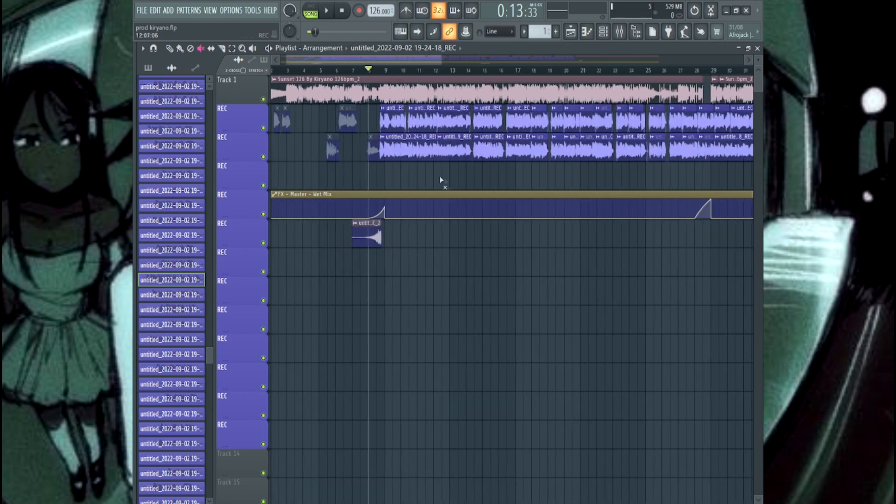
{"action": "scroll", "coordinate": [424, 178], "scroll_direction": "down", "scroll_amount": 4, "text": "ctrl"}
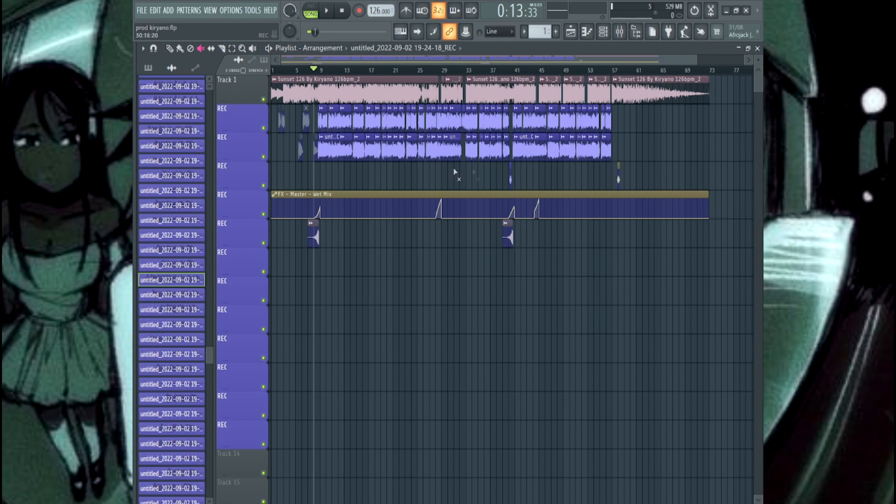
{"action": "scroll", "coordinate": [630, 156], "scroll_direction": "up", "scroll_amount": 8, "text": "ctrl"}
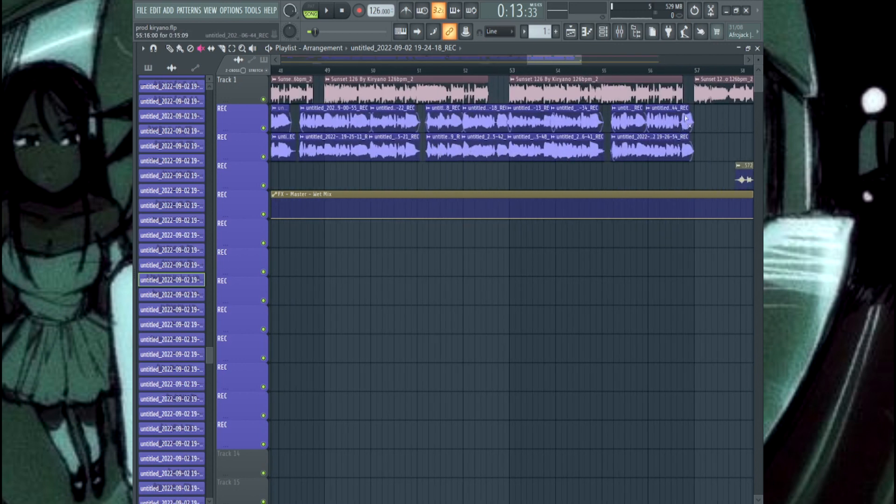
{"action": "scroll", "coordinate": [682, 147], "scroll_direction": "down", "scroll_amount": 8, "text": "ctrl"}
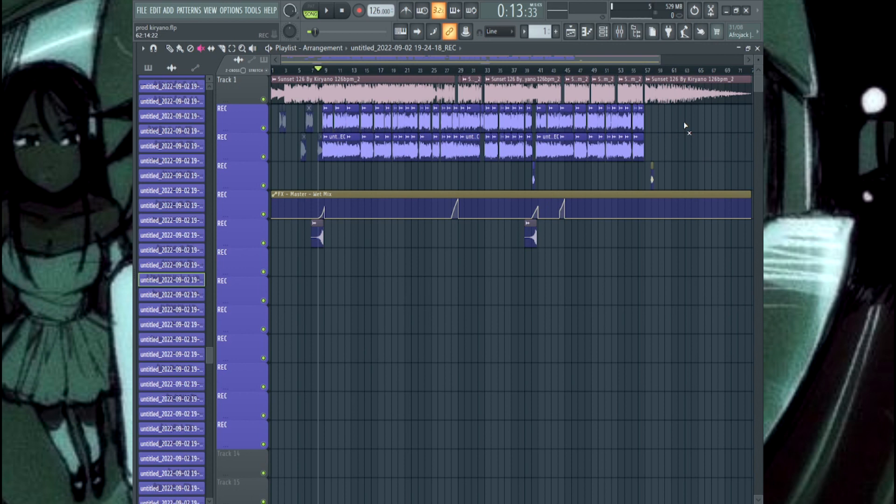
{"action": "scroll", "coordinate": [618, 174], "scroll_direction": "down", "scroll_amount": 1, "text": "ctrl"}
Step: Mute the playlist track holding the FX - Master - Wet Mix automation
{"action": "scroll", "coordinate": [341, 256], "scroll_direction": "up", "scroll_amount": 5, "text": "ctrl"}
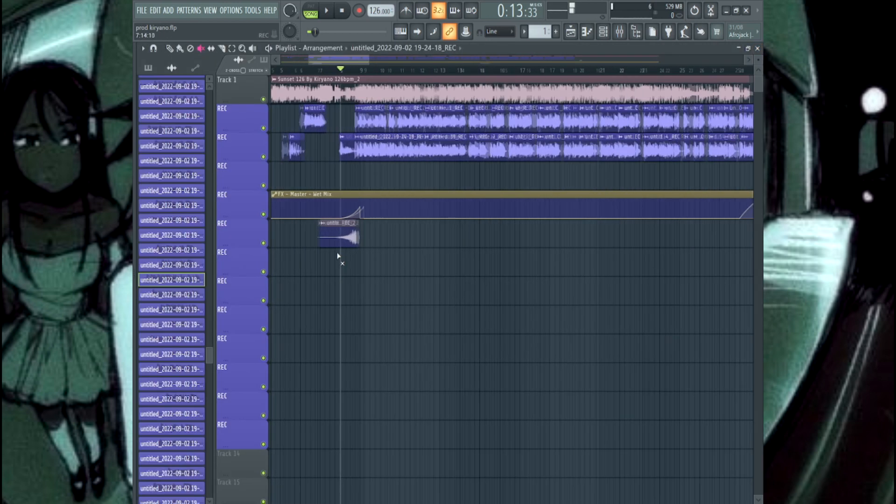
{"action": "scroll", "coordinate": [385, 211], "scroll_direction": "up", "scroll_amount": 2, "text": "ctrl"}
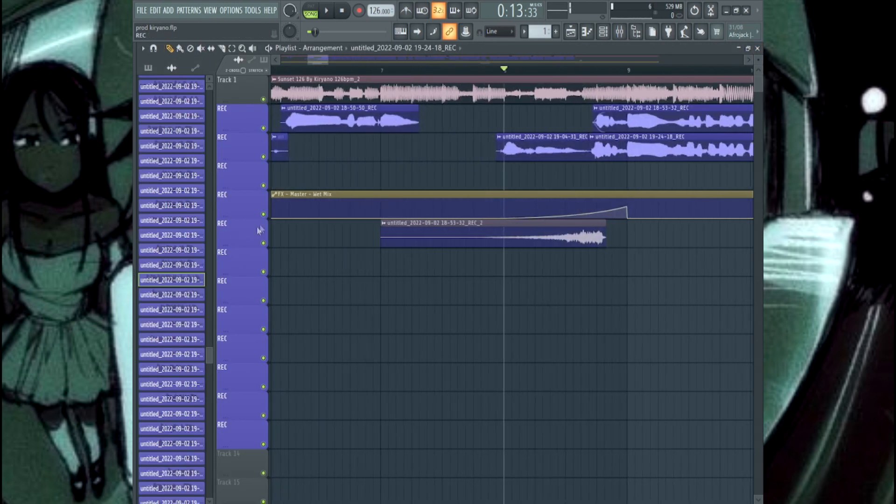
{"action": "left_click", "coordinate": [263, 214]}
{"action": "scroll", "coordinate": [412, 215], "scroll_direction": "down", "scroll_amount": 6, "text": "ctrl"}
{"action": "scroll", "coordinate": [444, 224], "scroll_direction": "up", "scroll_amount": 5, "text": "ctrl"}
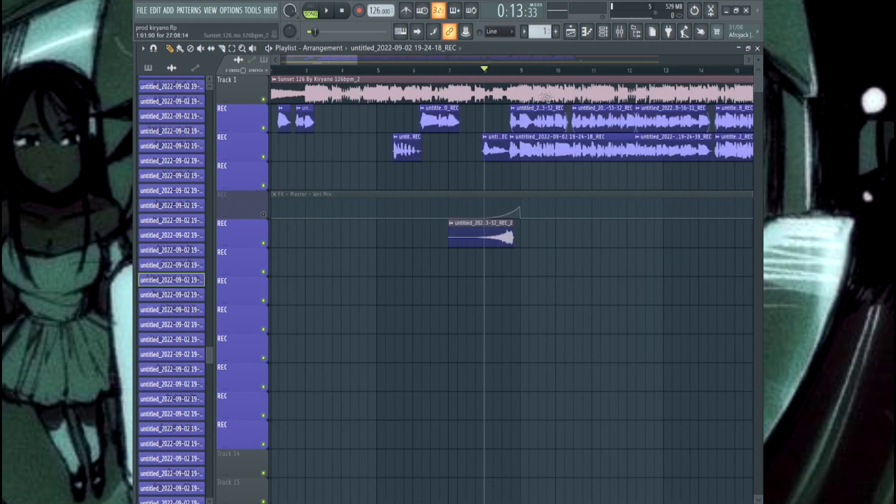
Step: Solo the track with the reversed reverb clip, play it from bar 7, and restore all tracks
{"action": "left_click", "coordinate": [447, 70]}
{"action": "scroll", "coordinate": [451, 198], "scroll_direction": "up", "scroll_amount": 4, "text": "ctrl"}
{"action": "right_click", "coordinate": [263, 243]}
{"action": "key", "text": "space"}
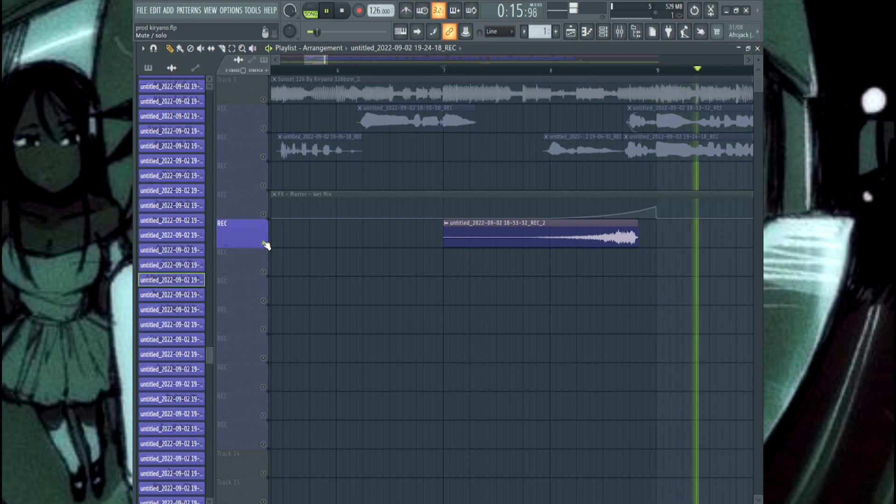
{"action": "key", "text": "space"}
{"action": "right_click", "coordinate": [263, 242]}
{"action": "double_click", "coordinate": [636, 122]}
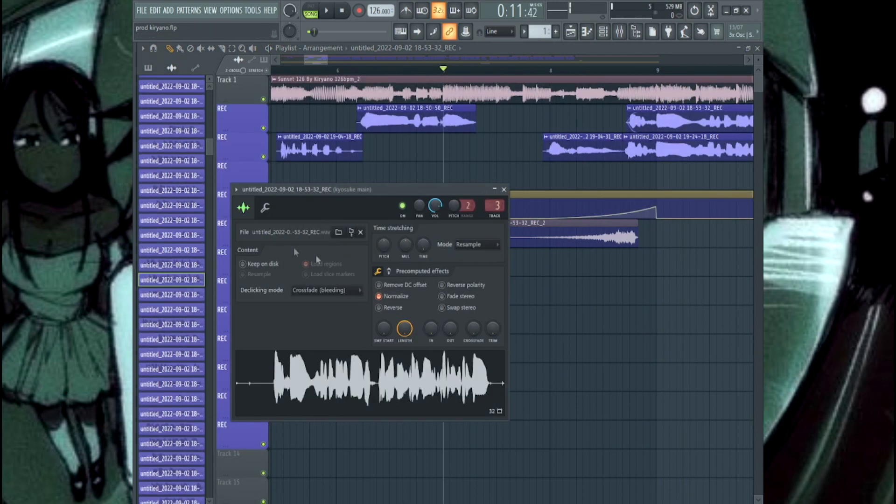
{"action": "right_click", "coordinate": [390, 355]}
{"action": "left_click", "coordinate": [392, 382]}
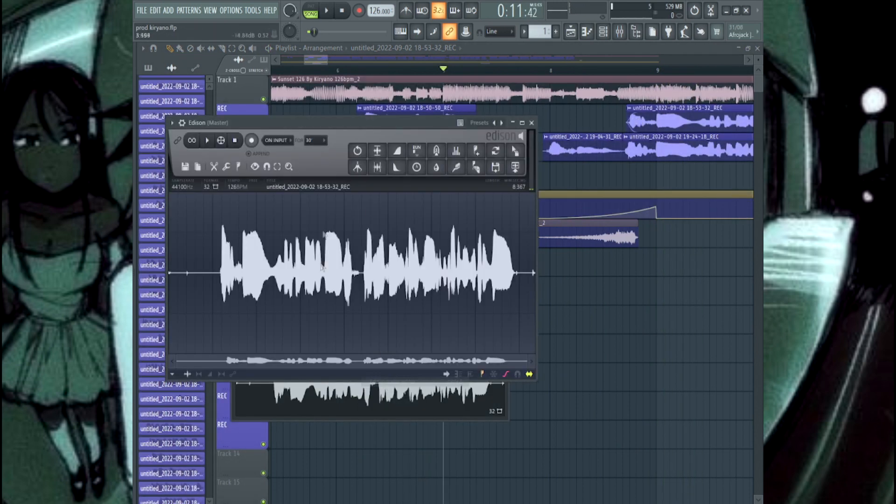
Step: Select a short slice of the first vocal syllable in Edison, from about 1.224 to 1.273 s, and audition it
{"action": "scroll", "coordinate": [215, 252], "scroll_direction": "up", "scroll_amount": 8}
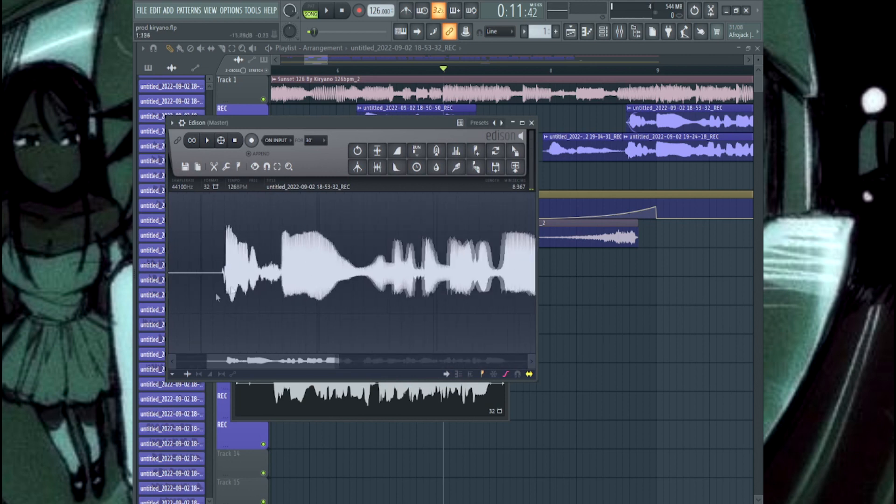
{"action": "scroll", "coordinate": [243, 256], "scroll_direction": "up", "scroll_amount": 2}
{"action": "left_click_drag", "start_coordinate": [233, 256], "coordinate": [245, 259]}
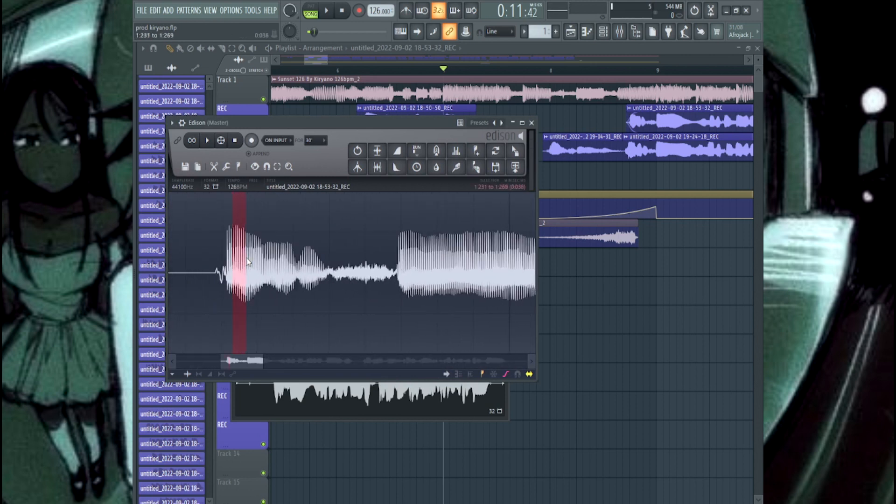
{"action": "key", "text": "space"}
{"action": "key", "text": "space"}
{"action": "mouse_move", "coordinate": [349, 256]}
{"action": "left_mouse_down"}
{"action": "mouse_move", "coordinate": [375, 257]}
{"action": "mouse_move", "coordinate": [339, 253]}
{"action": "left_mouse_up"}
{"action": "key", "text": "space"}
{"action": "key", "text": "space"}
{"action": "key", "text": "space"}
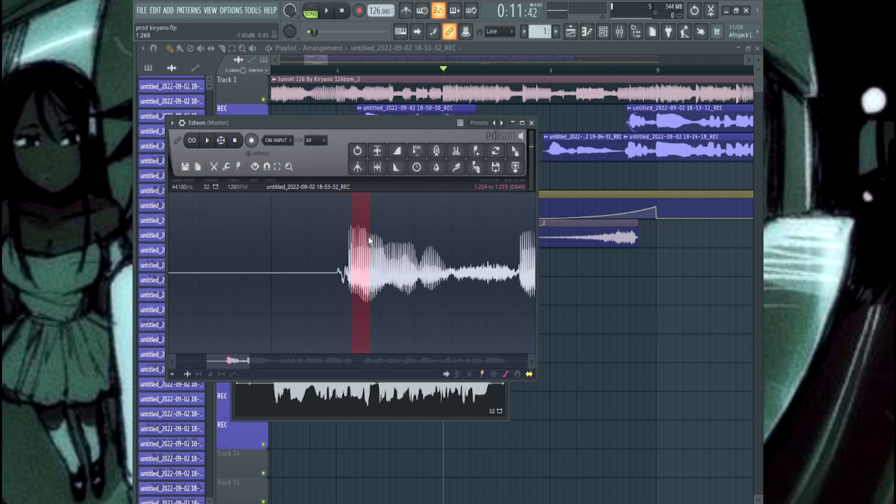
Step: Trim the Edison sample to the selected slice and fit the remaining waveform in view
{"action": "left_click", "coordinate": [225, 167]}
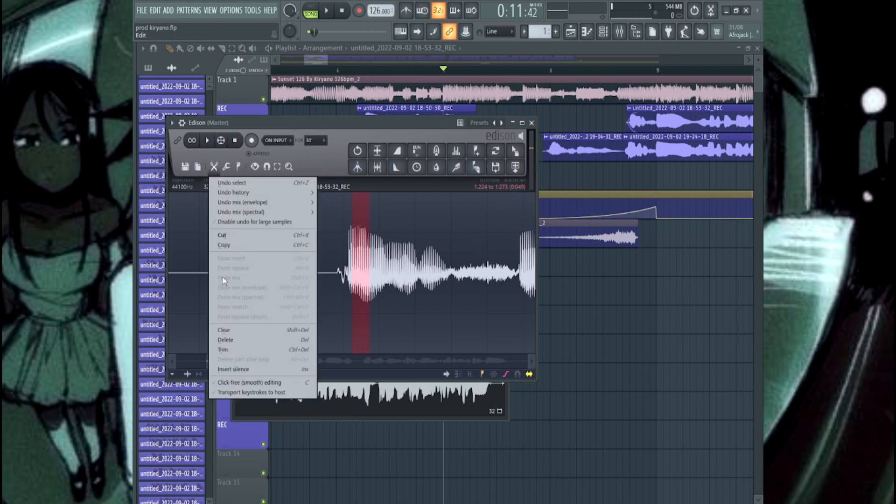
{"action": "left_click", "coordinate": [225, 330]}
{"action": "scroll", "coordinate": [350, 279], "scroll_direction": "down", "scroll_amount": 3}
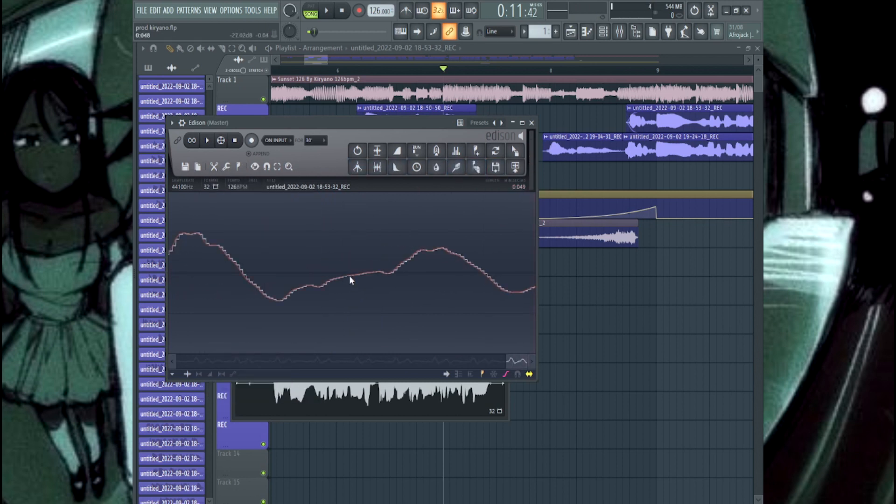
{"action": "left_click_drag", "start_coordinate": [494, 365], "coordinate": [175, 365]}
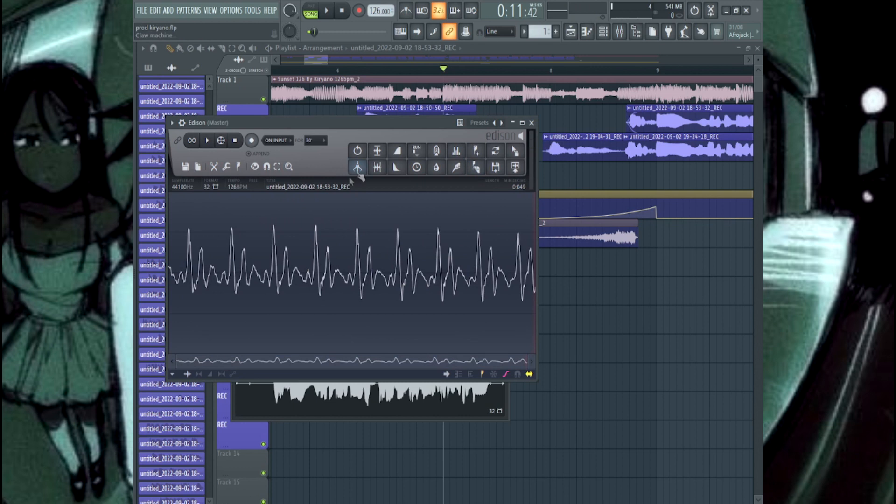
Step: Apply Convolution reverb with the Default impulse to the trimmed slice, previewing it and lowering the wet level slightly
{"action": "left_click", "coordinate": [436, 151]}
{"action": "left_click", "coordinate": [561, 153]}
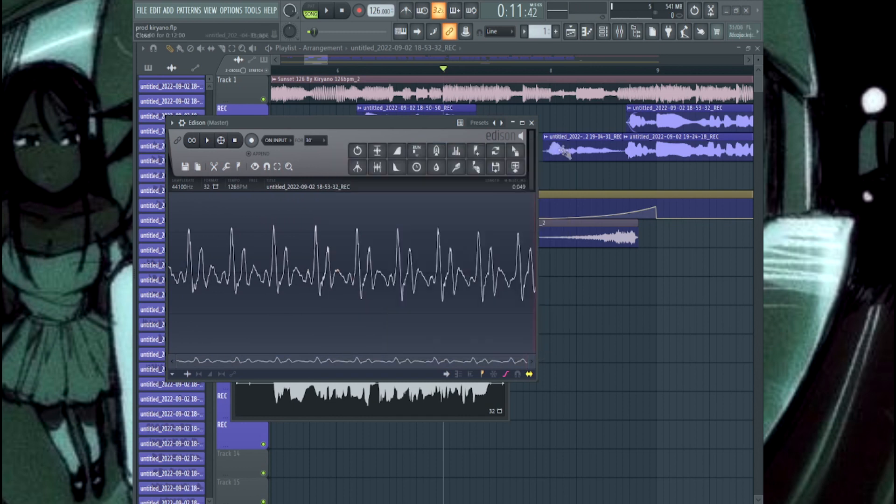
{"action": "left_click", "coordinate": [437, 151]}
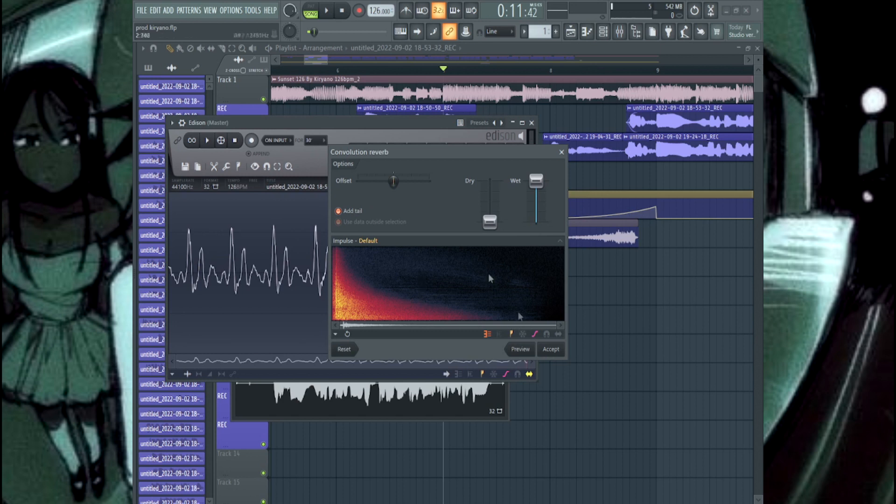
{"action": "left_click", "coordinate": [520, 350]}
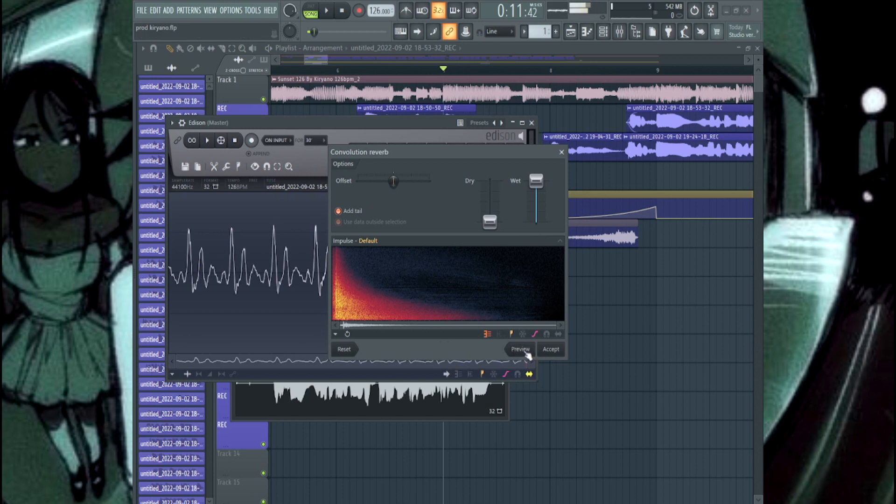
{"action": "left_click_drag", "start_coordinate": [536, 181], "coordinate": [532, 228]}
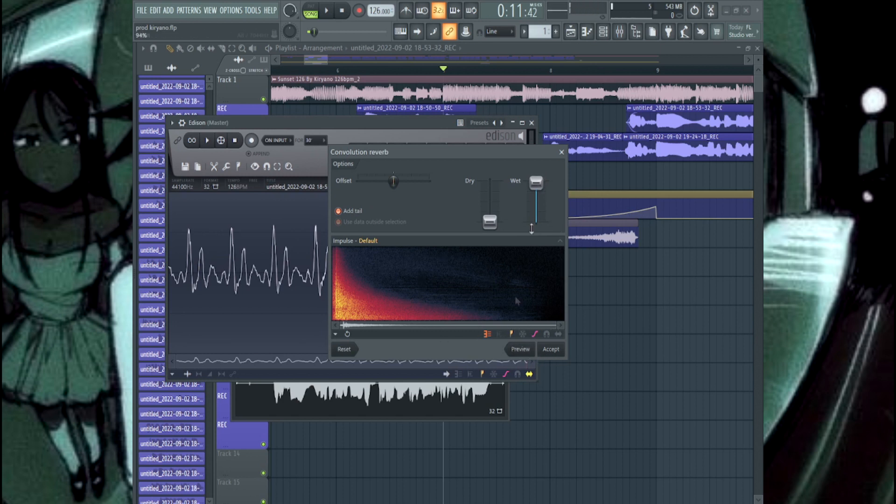
{"action": "left_click", "coordinate": [517, 353]}
{"action": "left_click_drag", "start_coordinate": [540, 182], "coordinate": [540, 185]}
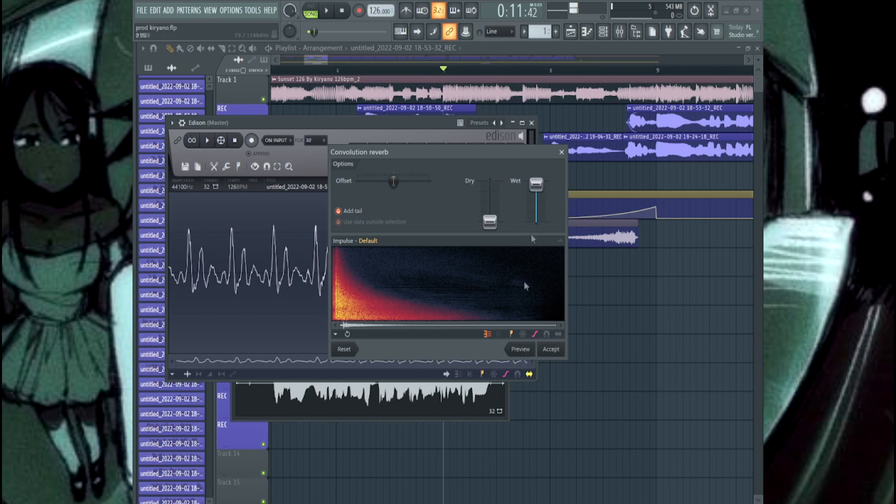
{"action": "left_click", "coordinate": [551, 350]}
Step: Place the reverb sample in the playlist at bar 7, mute the existing reversed reverb clip, and position the new clip directly below it
{"action": "left_click_drag", "start_coordinate": [516, 150], "coordinate": [468, 306]}
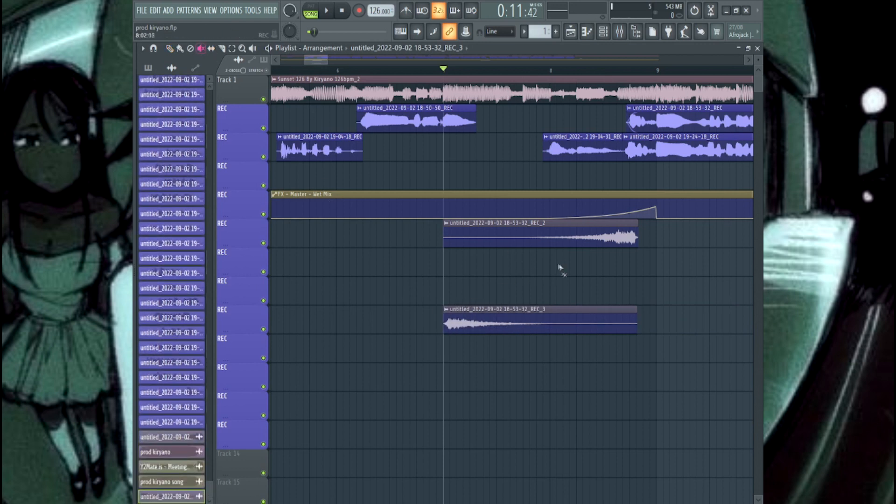
{"action": "left_click", "coordinate": [544, 238]}
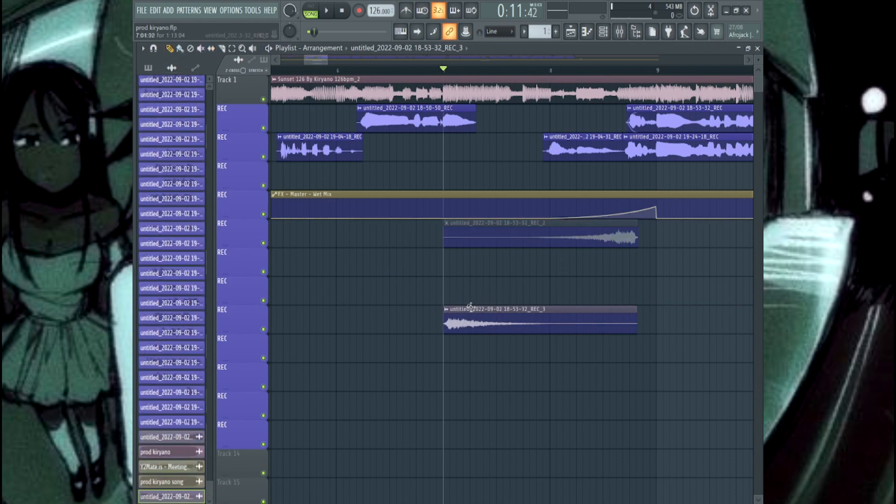
{"action": "left_click_drag", "start_coordinate": [474, 309], "coordinate": [474, 251]}
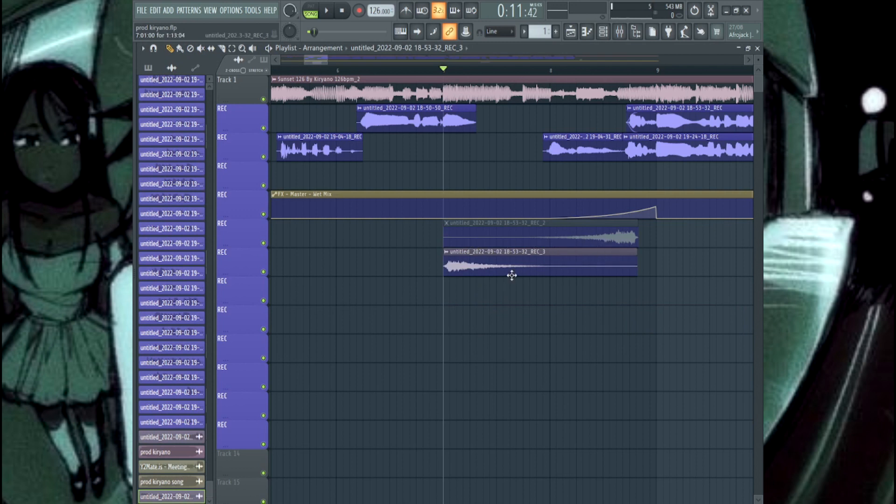
Step: Reverse the new reverb clip's sample in its channel settings
{"action": "double_click", "coordinate": [512, 275]}
{"action": "left_click", "coordinate": [290, 203]}
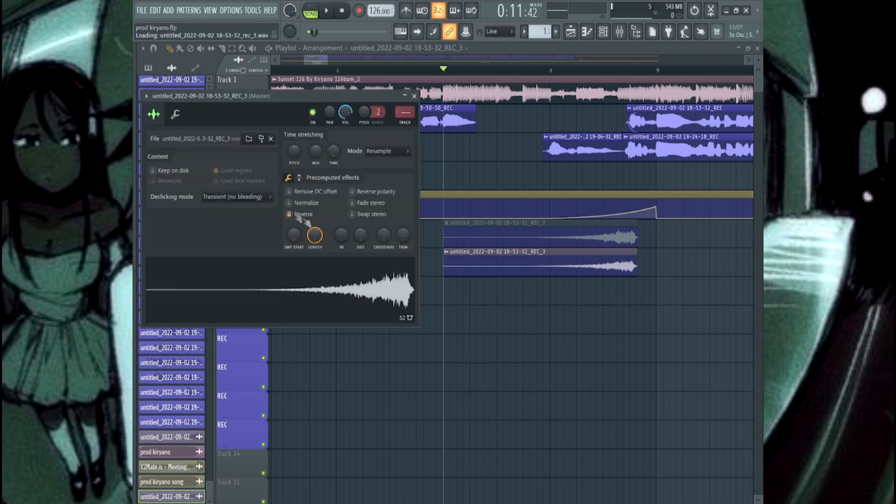
Step: Close the sample's channel settings and play the reversed reverb lead-in from bar 7, muting the beat track briefly to hear it alone
{"action": "key", "text": "Escape"}
{"action": "scroll", "coordinate": [611, 270], "scroll_direction": "up", "scroll_amount": 4}
{"action": "scroll", "coordinate": [611, 270], "scroll_direction": "down", "scroll_amount": 4}
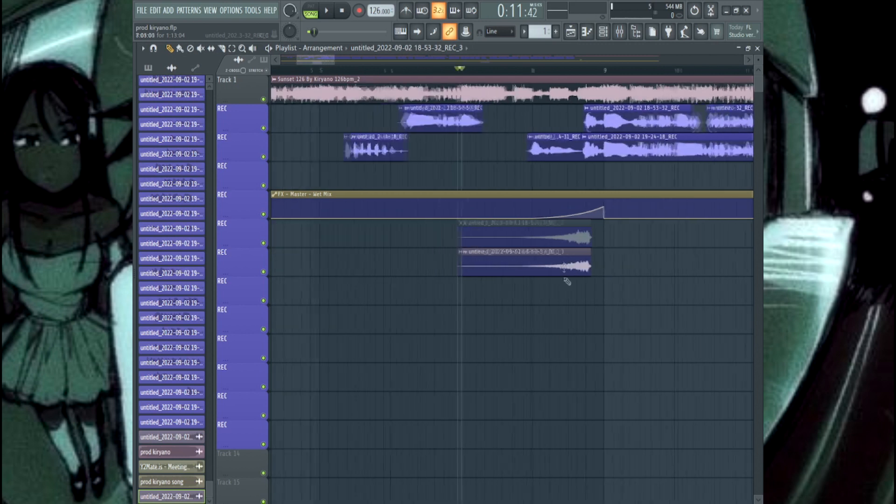
{"action": "key", "text": "space"}
{"action": "left_click", "coordinate": [264, 100]}
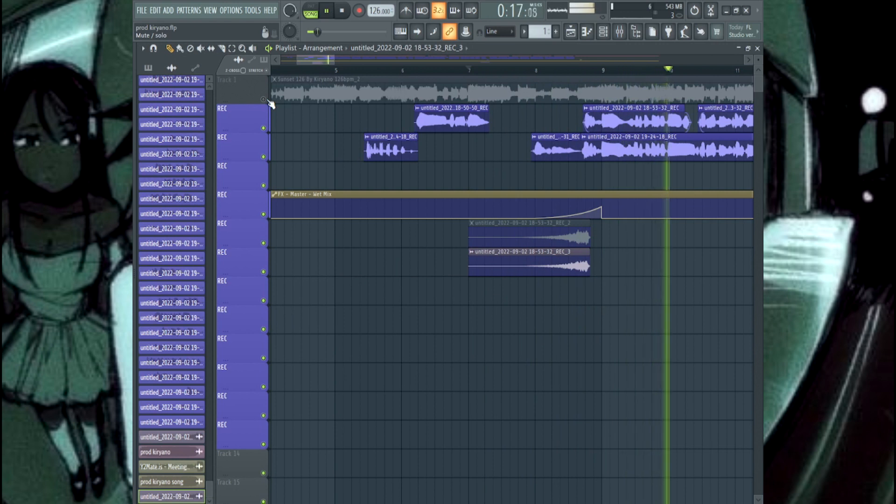
{"action": "left_click", "coordinate": [264, 100]}
{"action": "key", "text": "space"}
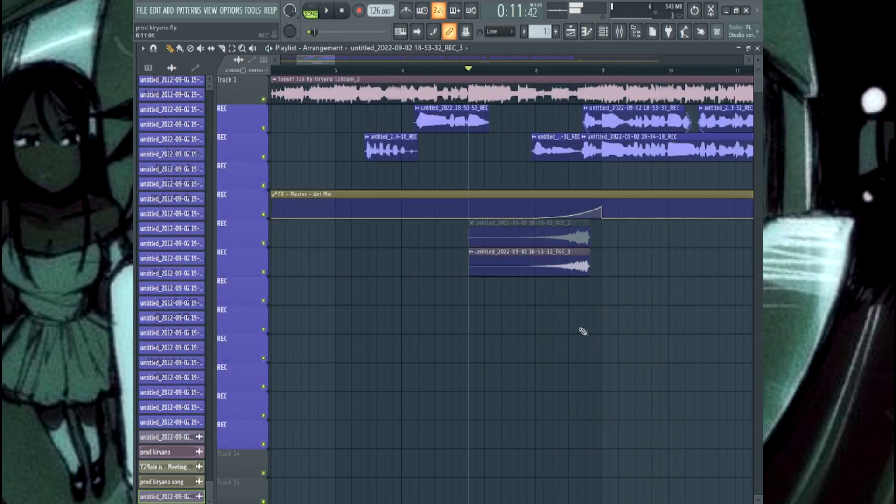
Step: Delete the newly made reverb clip from the playlist and unmute the original reversed reverb clip above it
{"action": "right_click", "coordinate": [554, 254]}
{"action": "left_click", "coordinate": [201, 49]}
{"action": "left_click", "coordinate": [495, 238]}
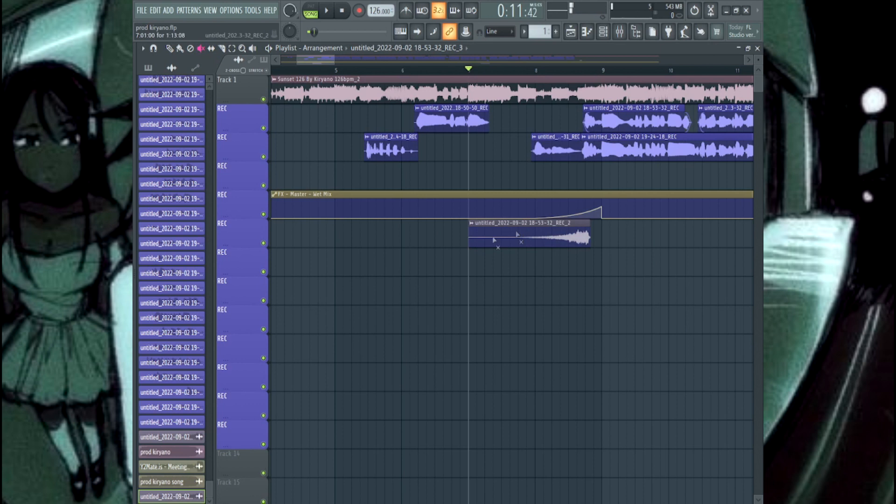
Step: Mute the FX - Master - Wet Mix automation track and look over the reversed reverb clips across the arrangement
{"action": "scroll", "coordinate": [491, 239], "scroll_direction": "down", "scroll_amount": 4}
{"action": "left_click", "coordinate": [264, 215]}
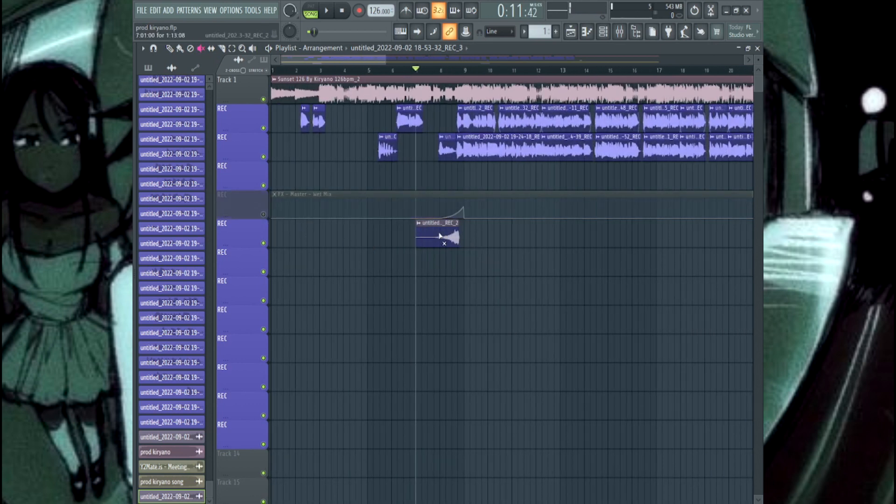
{"action": "scroll", "coordinate": [408, 280], "scroll_direction": "up", "scroll_amount": 5}
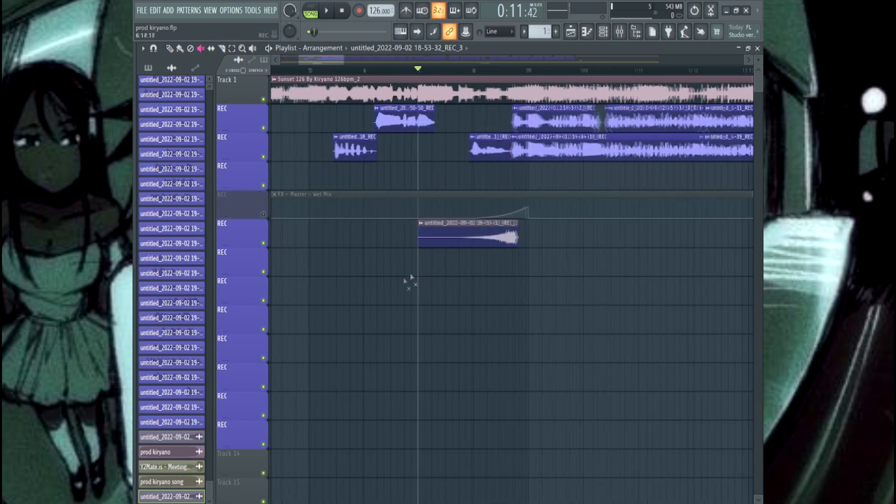
{"action": "scroll", "coordinate": [539, 247], "scroll_direction": "down", "scroll_amount": 4}
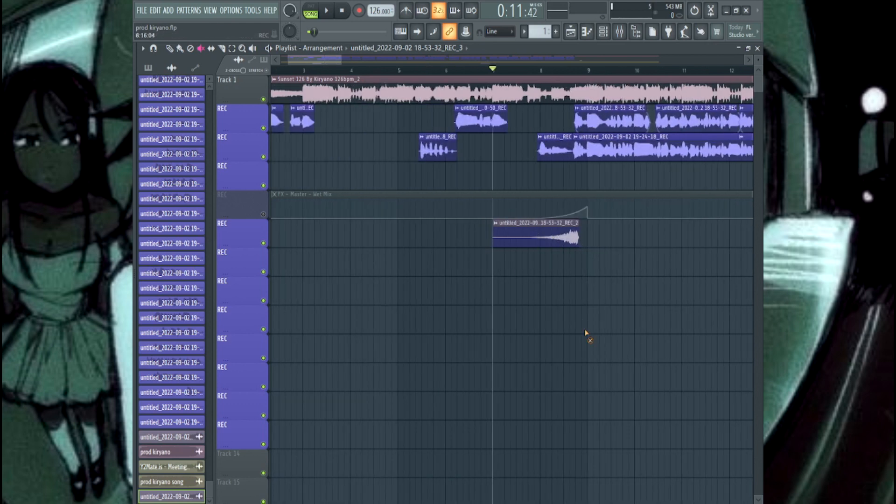
{"action": "scroll", "coordinate": [512, 312], "scroll_direction": "down", "scroll_amount": 5}
{"action": "scroll", "coordinate": [523, 186], "scroll_direction": "up", "scroll_amount": 6}
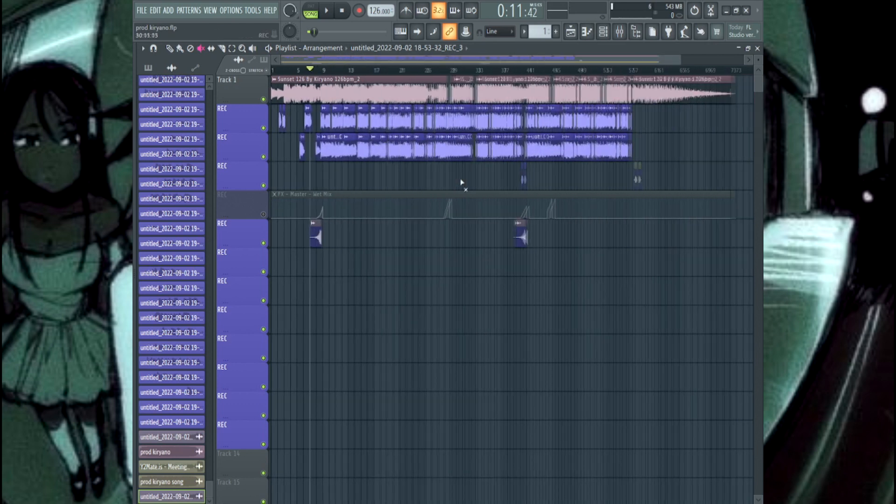
{"action": "scroll", "coordinate": [563, 251], "scroll_direction": "down", "scroll_amount": 6}
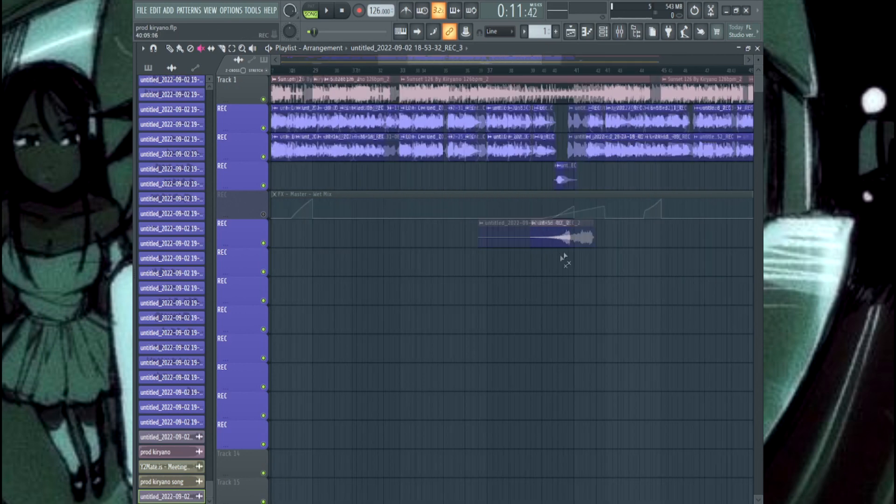
{"action": "scroll", "coordinate": [639, 177], "scroll_direction": "down", "scroll_amount": 1}
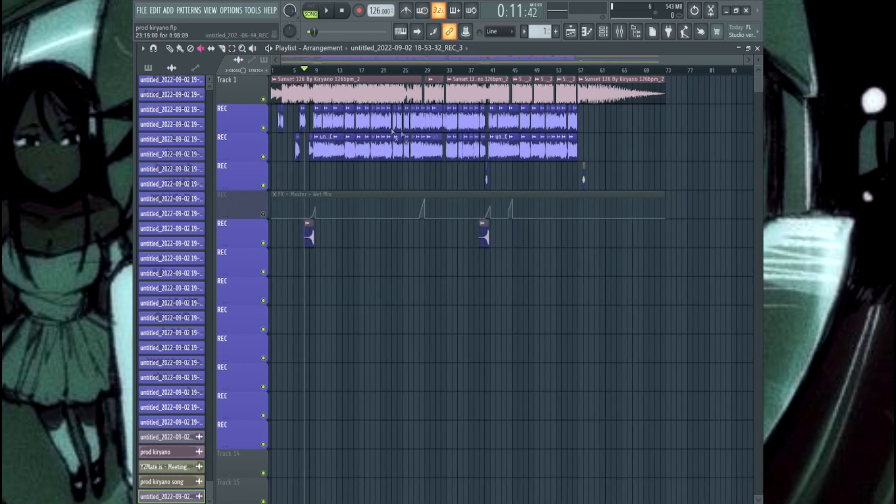
Step: Play the passage through the beat cut before bar 29 with the wet mix automation muted
{"action": "scroll", "coordinate": [404, 126], "scroll_direction": "up", "scroll_amount": 6}
{"action": "scroll", "coordinate": [579, 73], "scroll_direction": "down", "scroll_amount": 5}
{"action": "scroll", "coordinate": [525, 79], "scroll_direction": "up", "scroll_amount": 6}
{"action": "left_click", "coordinate": [468, 71]}
{"action": "key", "text": "space"}
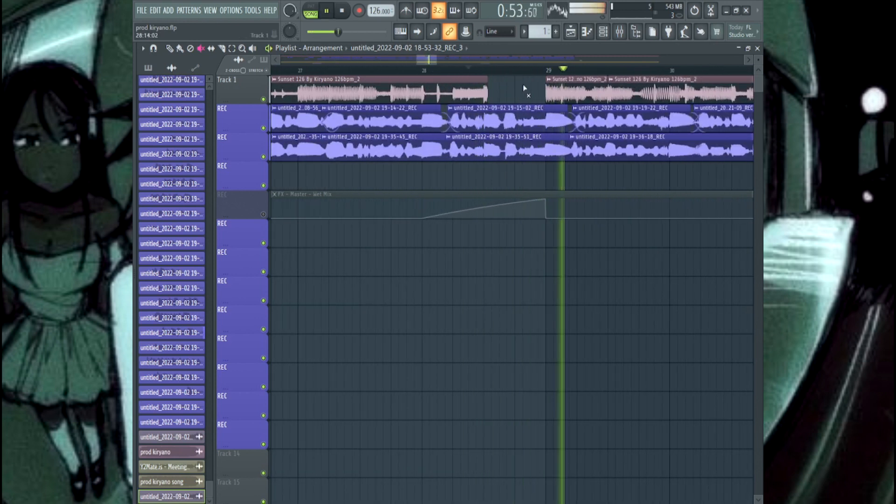
{"action": "key", "text": "space"}
Step: Unmute the FX - Master - Wet Mix automation track and reposition the playback marker in the arrangement
{"action": "scroll", "coordinate": [534, 86], "scroll_direction": "down", "scroll_amount": 5}
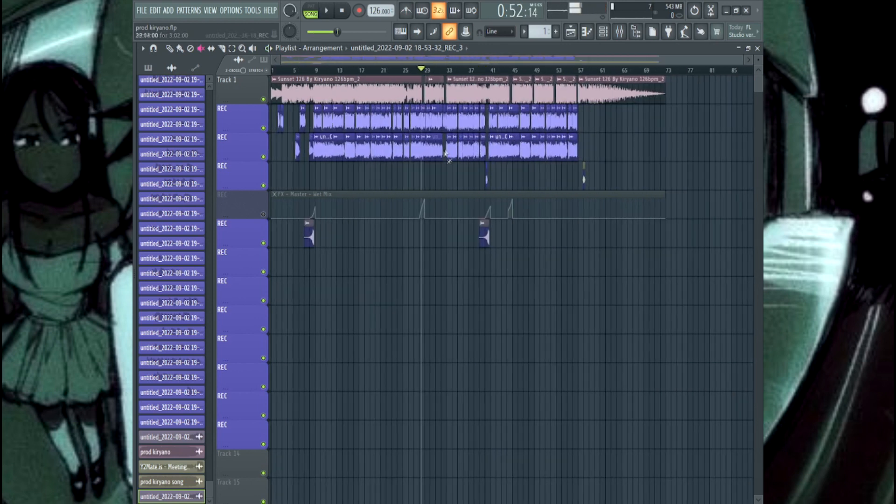
{"action": "scroll", "coordinate": [424, 113], "scroll_direction": "up", "scroll_amount": 3}
{"action": "scroll", "coordinate": [424, 113], "scroll_direction": "down", "scroll_amount": 4}
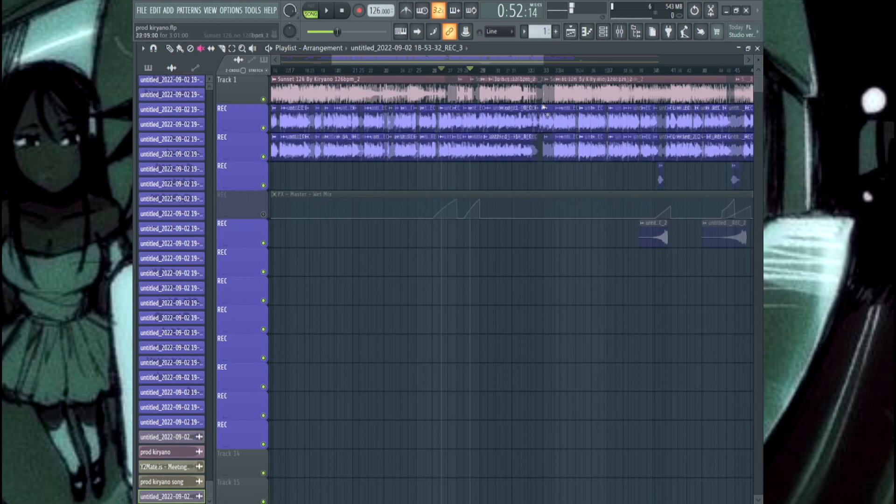
{"action": "left_click", "coordinate": [269, 216]}
{"action": "left_click", "coordinate": [329, 70]}
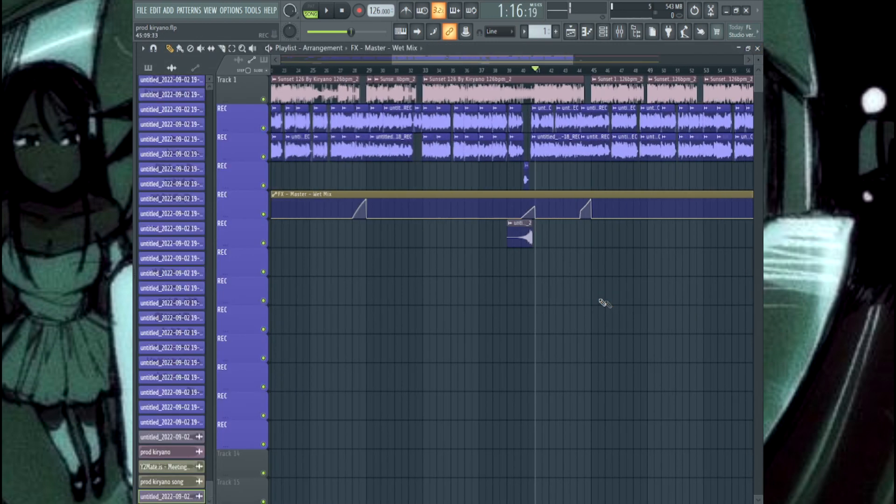
Step: Play from bar 43 through the beat cut before bar 45 with the wet mix automation active
{"action": "scroll", "coordinate": [602, 265], "scroll_direction": "up", "scroll_amount": 5}
{"action": "scroll", "coordinate": [581, 247], "scroll_direction": "up", "scroll_amount": 3}
{"action": "scroll", "coordinate": [548, 284], "scroll_direction": "down", "scroll_amount": 3}
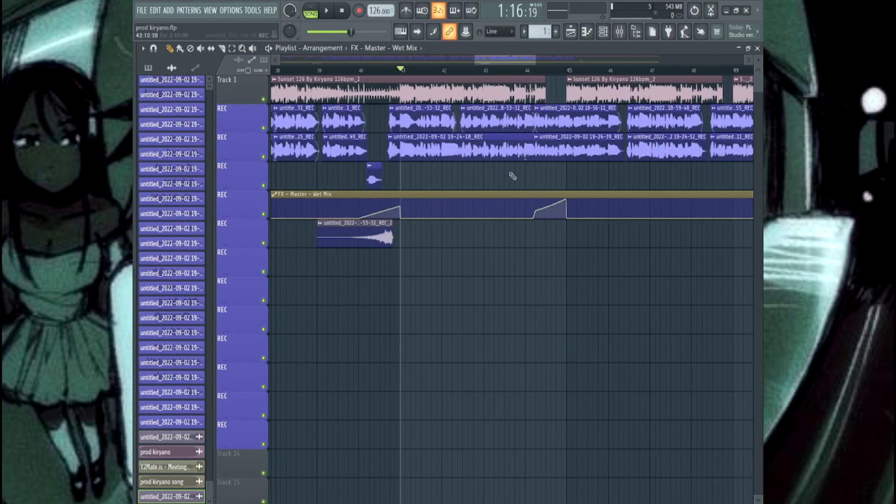
{"action": "scroll", "coordinate": [505, 63], "scroll_direction": "up", "scroll_amount": 3}
{"action": "left_click", "coordinate": [399, 73]}
{"action": "key", "text": "space"}
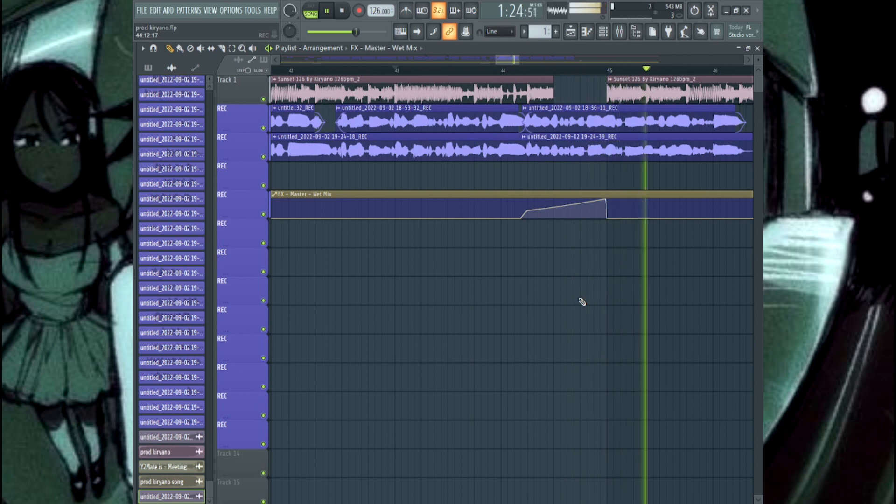
{"action": "key", "text": "space"}
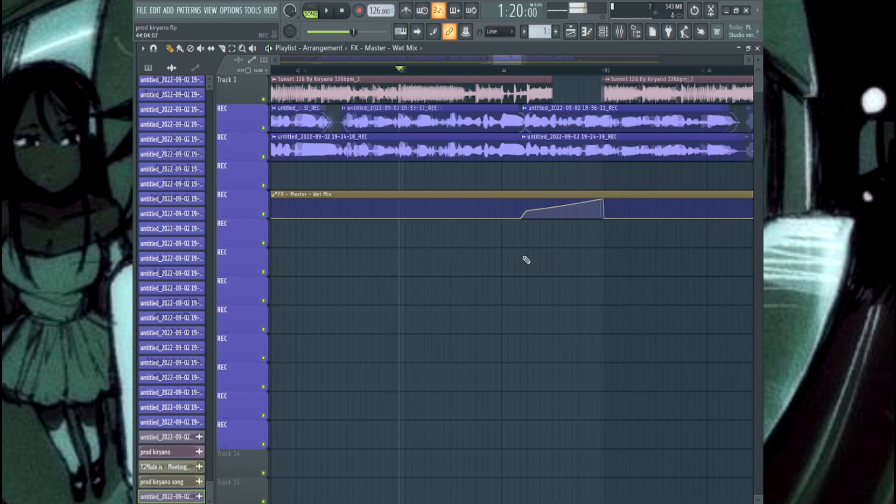
Step: Open the Effector FX plugin on the Master mixer track and set its Lo-Fi X parameter to 34.2 on the XY pad
{"action": "scroll", "coordinate": [526, 260], "scroll_direction": "down", "scroll_amount": 5}
{"action": "scroll", "coordinate": [537, 202], "scroll_direction": "up", "scroll_amount": 3}
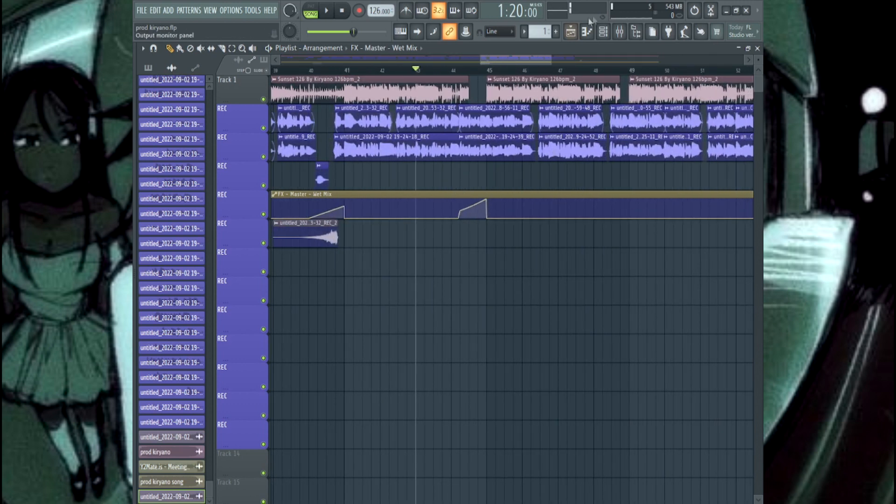
{"action": "left_click", "coordinate": [620, 31]}
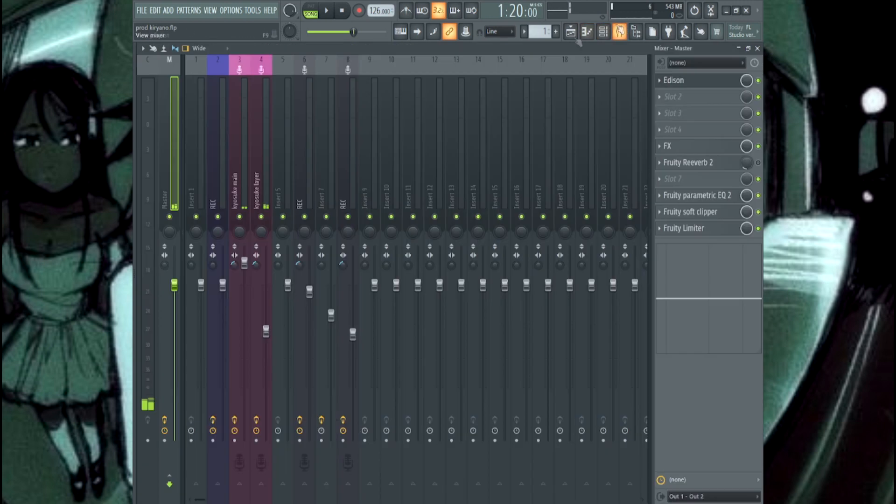
{"action": "left_click", "coordinate": [704, 149]}
{"action": "left_click_drag", "start_coordinate": [345, 189], "coordinate": [356, 147]}
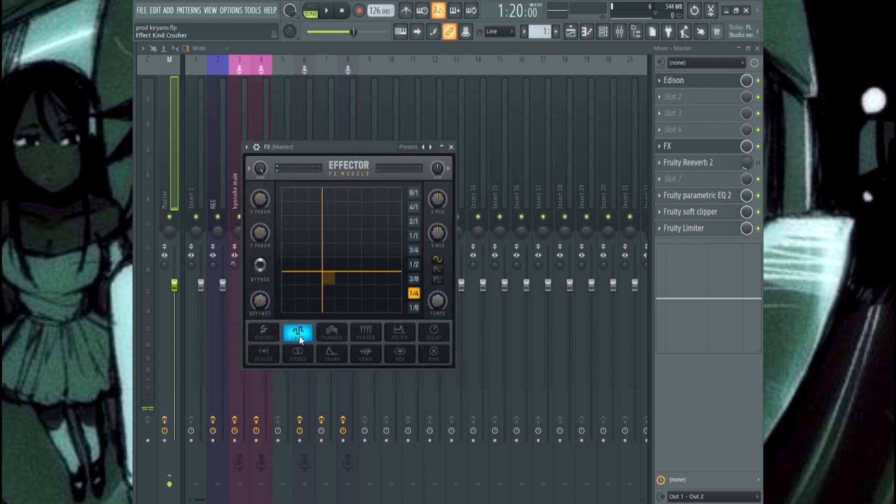
{"action": "left_click_drag", "start_coordinate": [295, 300], "coordinate": [323, 273]}
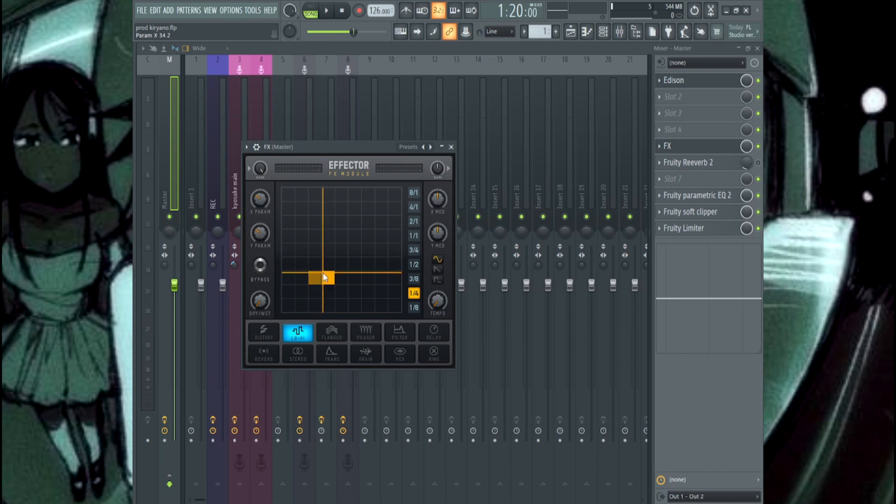
{"action": "left_click", "coordinate": [260, 265]}
Step: Return to the playlist at bar 47, close the Edison and sample settings windows, and move the Effector window clear of the clips
{"action": "key", "text": "F5"}
{"action": "left_click_drag", "start_coordinate": [452, 70], "coordinate": [353, 70]}
{"action": "key", "text": "Tab"}
{"action": "key", "text": "Tab"}
{"action": "key", "text": "Tab"}
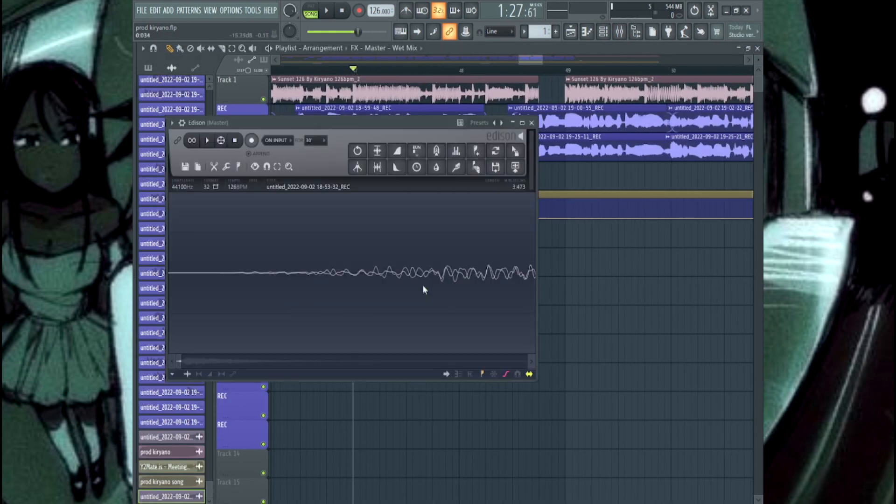
{"action": "left_click", "coordinate": [532, 123]}
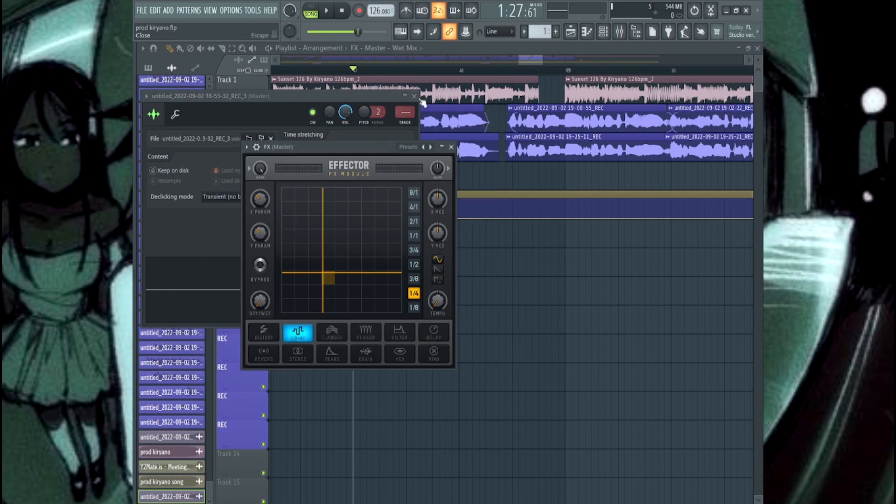
{"action": "left_click", "coordinate": [414, 96]}
{"action": "left_click_drag", "start_coordinate": [369, 148], "coordinate": [634, 244]}
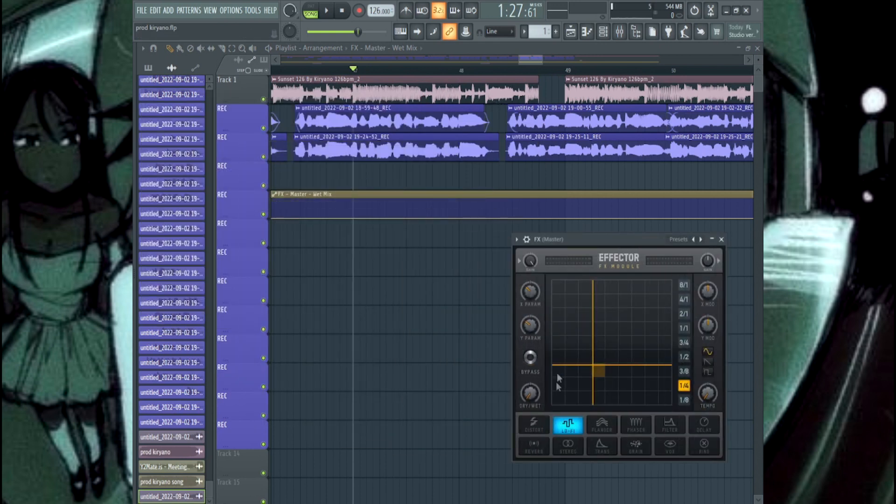
Step: Play from bar 47 into bar 49 while adjusting Effector's wet mix, and close the plugin after listening
{"action": "key", "text": "space"}
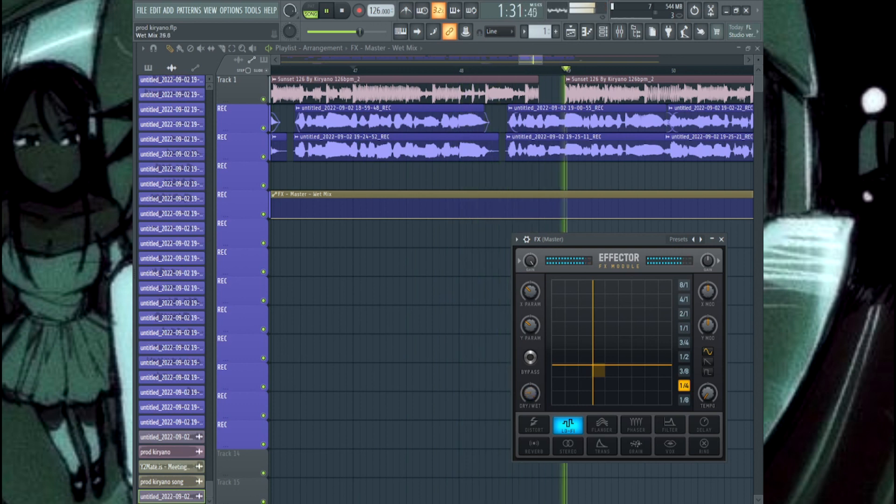
{"action": "key", "text": "space"}
{"action": "key", "text": "Escape"}
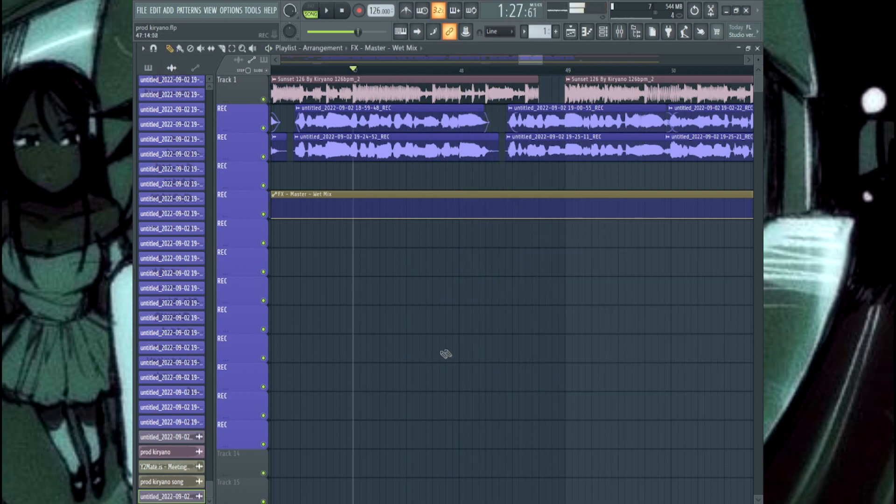
Step: Review the wet mix ramp before bar 45, inspect Auto-Tune_Evo_VST in the main vocal's mixer effect chain, and return to the playlist
{"action": "scroll", "coordinate": [496, 316], "scroll_direction": "down", "scroll_amount": 5}
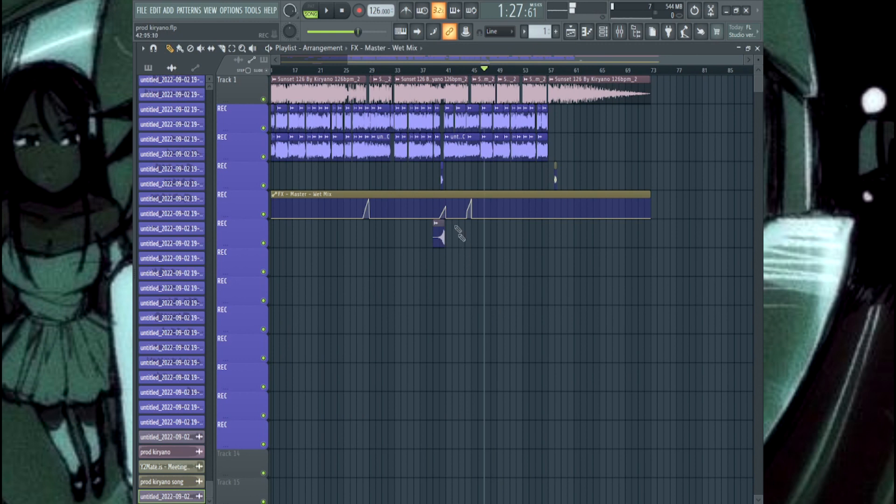
{"action": "scroll", "coordinate": [455, 229], "scroll_direction": "up", "scroll_amount": 6}
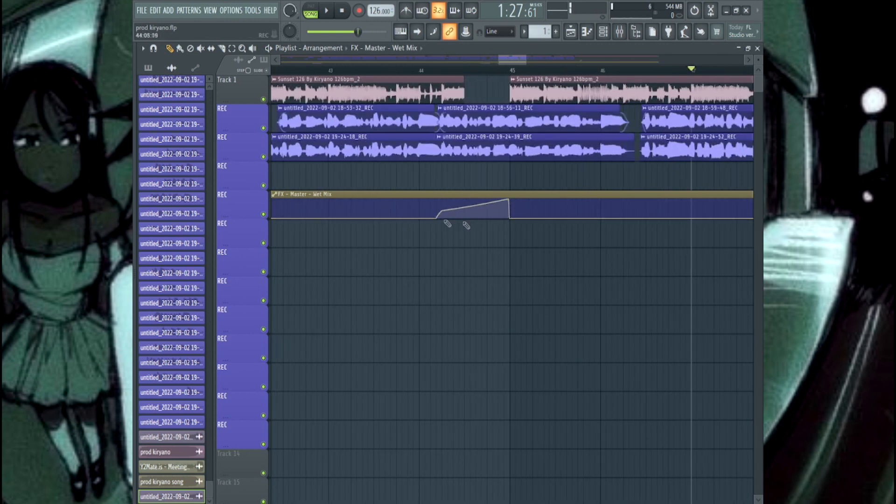
{"action": "scroll", "coordinate": [446, 223], "scroll_direction": "down", "scroll_amount": 5}
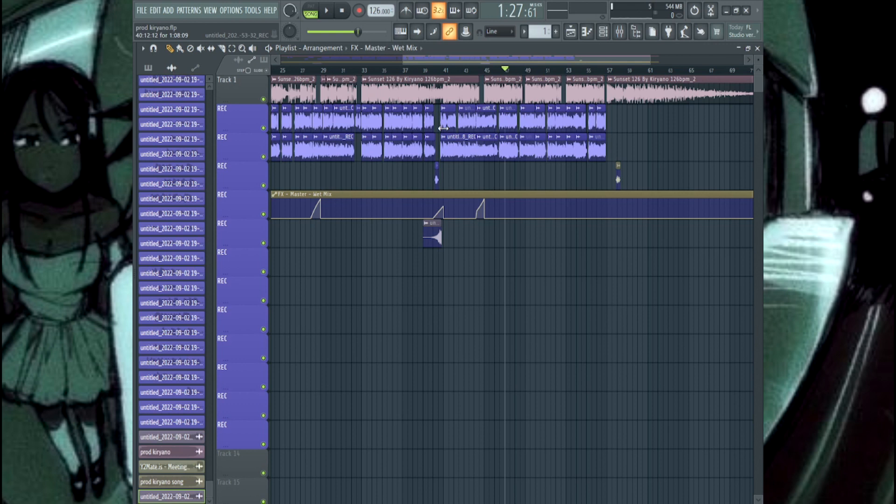
{"action": "left_click", "coordinate": [621, 32]}
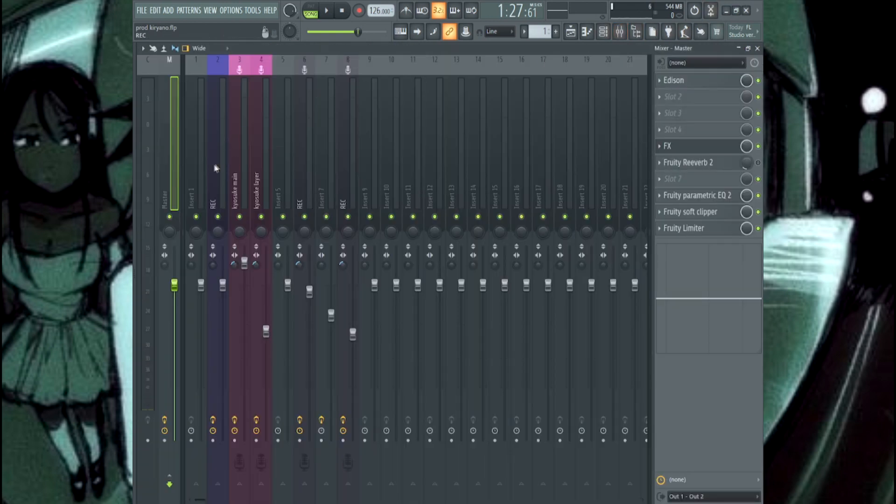
{"action": "left_click", "coordinate": [237, 158]}
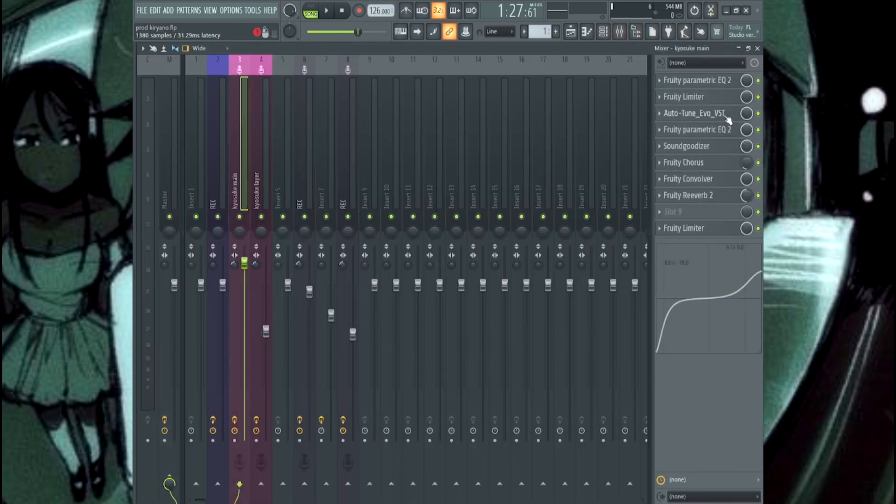
{"action": "left_click", "coordinate": [685, 119]}
{"action": "left_click", "coordinate": [707, 116]}
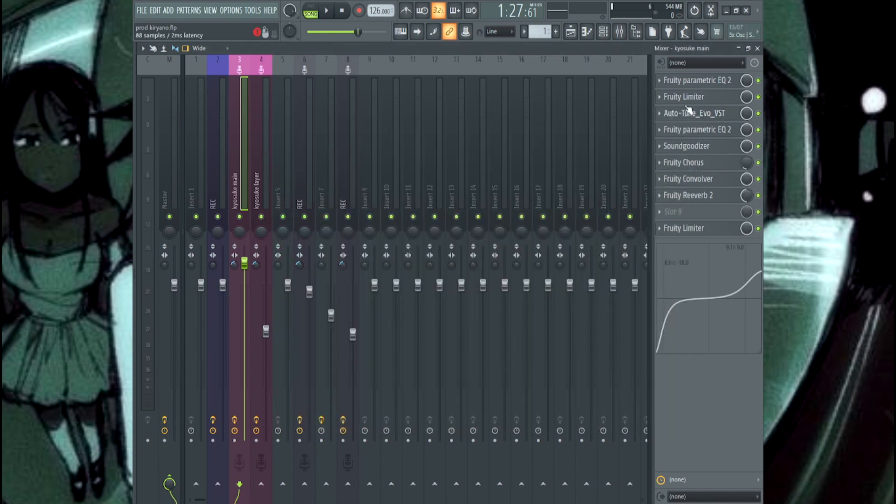
{"action": "key", "text": "F5"}
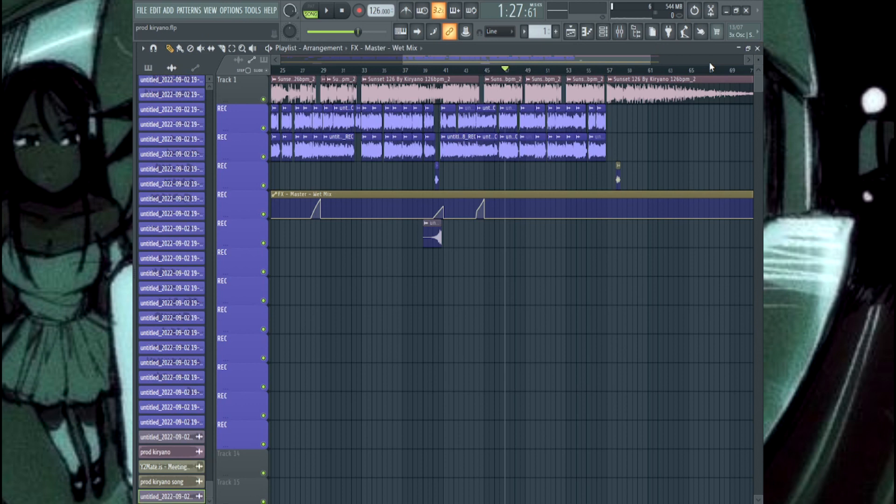
{"action": "scroll", "coordinate": [709, 62], "scroll_direction": "down", "scroll_amount": 3}
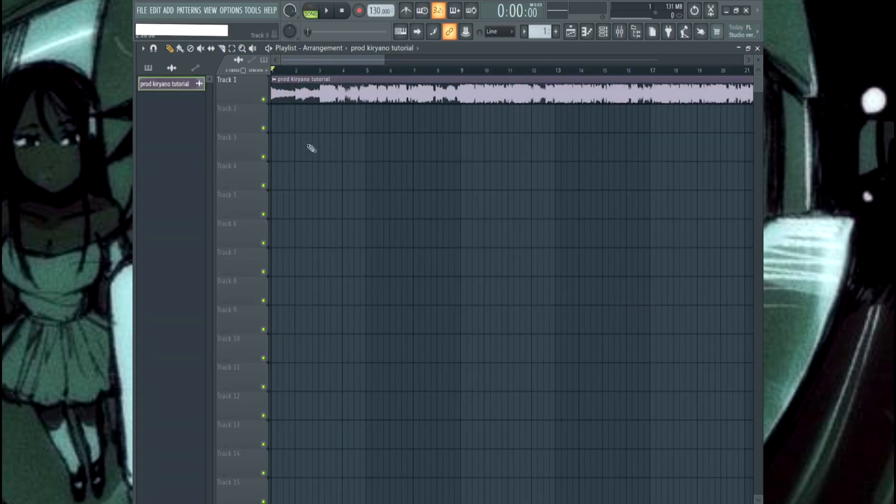
{"action": "scroll", "coordinate": [252, 132], "scroll_direction": "up", "scroll_amount": 10}
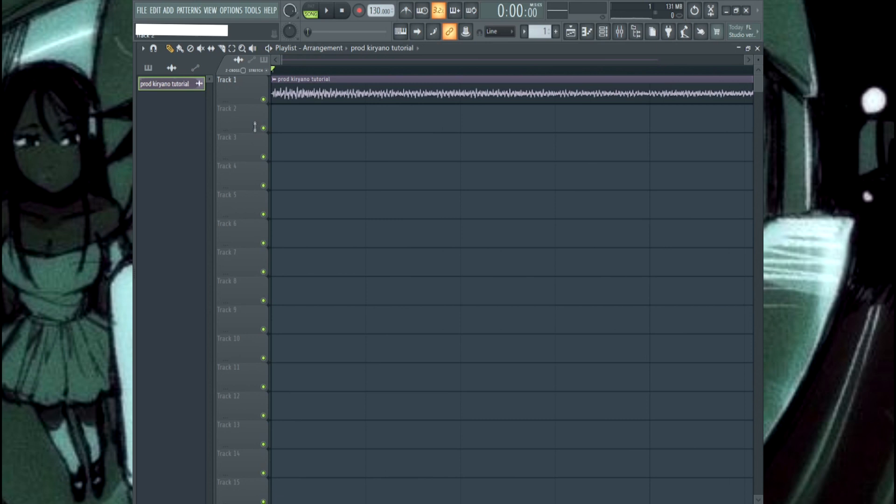
Step: Set the project tempo to 126 BPM and check the beat's waveform against the grid around bar 3
{"action": "scroll", "coordinate": [252, 132], "scroll_direction": "down", "scroll_amount": 12}
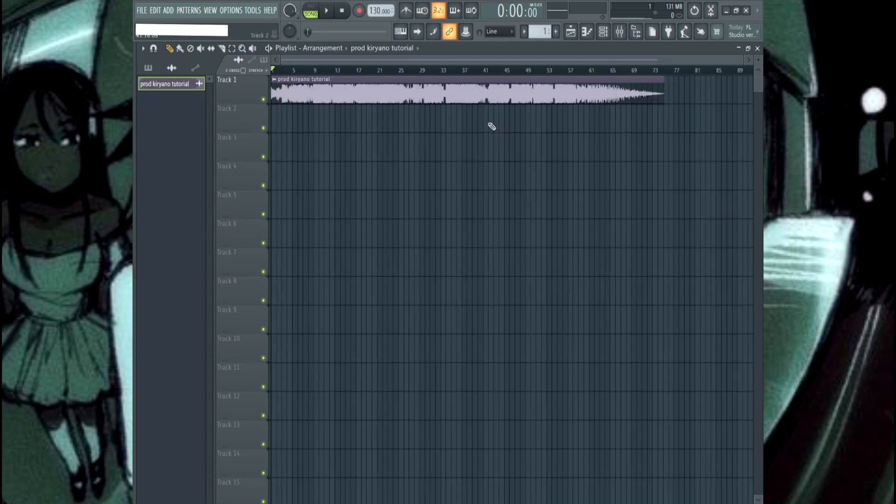
{"action": "scroll", "coordinate": [263, 112], "scroll_direction": "up", "scroll_amount": 6}
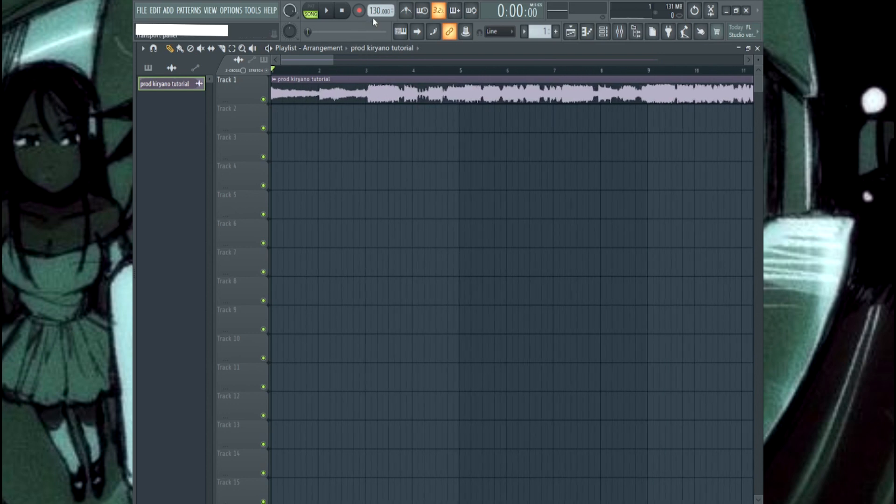
{"action": "scroll", "coordinate": [373, 17], "scroll_direction": "down", "scroll_amount": 4}
{"action": "scroll", "coordinate": [344, 110], "scroll_direction": "up", "scroll_amount": 6}
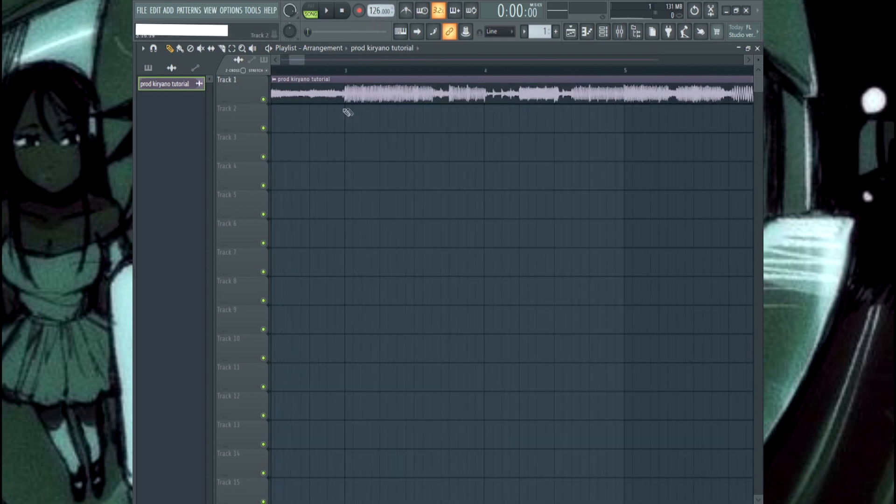
Step: Play the beat from the start with the metronome to check its timing against the project tempo
{"action": "scroll", "coordinate": [434, 140], "scroll_direction": "down", "scroll_amount": 7}
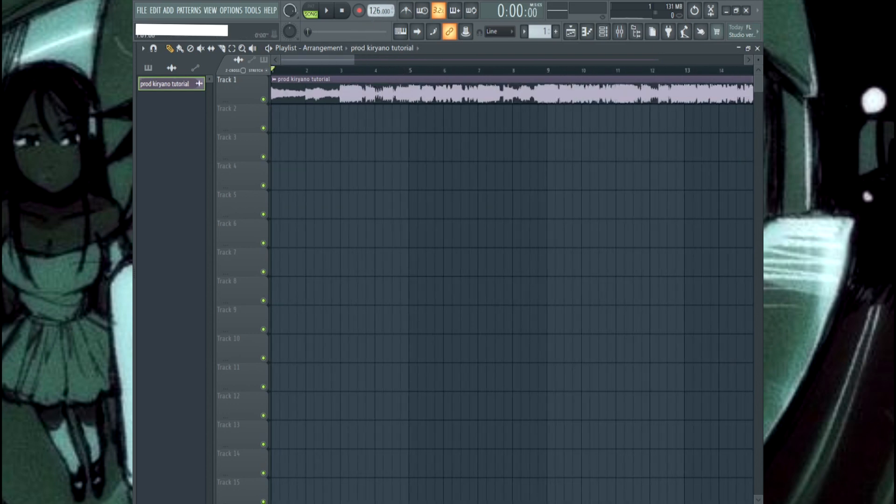
{"action": "scroll", "coordinate": [326, 96], "scroll_direction": "up", "scroll_amount": 3}
{"action": "left_click", "coordinate": [406, 11]}
{"action": "key", "text": "space"}
{"action": "scroll", "coordinate": [436, 182], "scroll_direction": "down", "scroll_amount": 4}
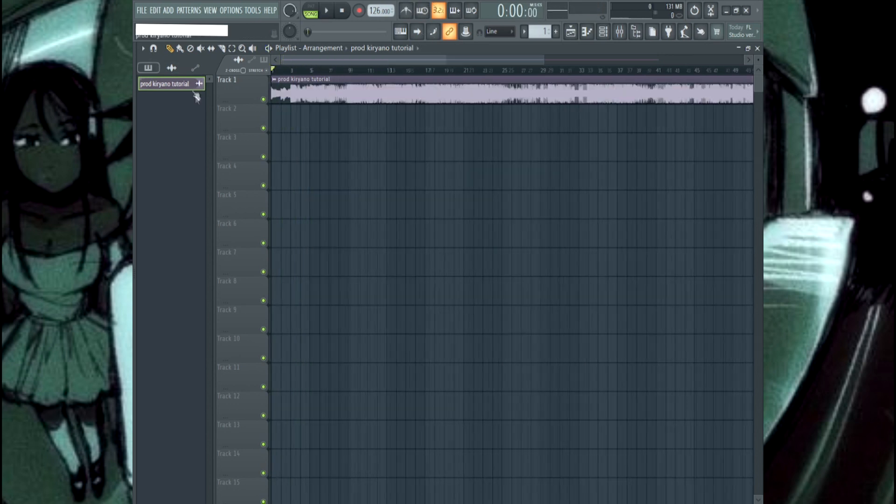
Step: Open the sample settings of the prod kiryano tutorial clip, set its time-stretching mode to Stretch, and close them
{"action": "scroll", "coordinate": [295, 181], "scroll_direction": "up", "scroll_amount": 5}
{"action": "double_click", "coordinate": [324, 96]}
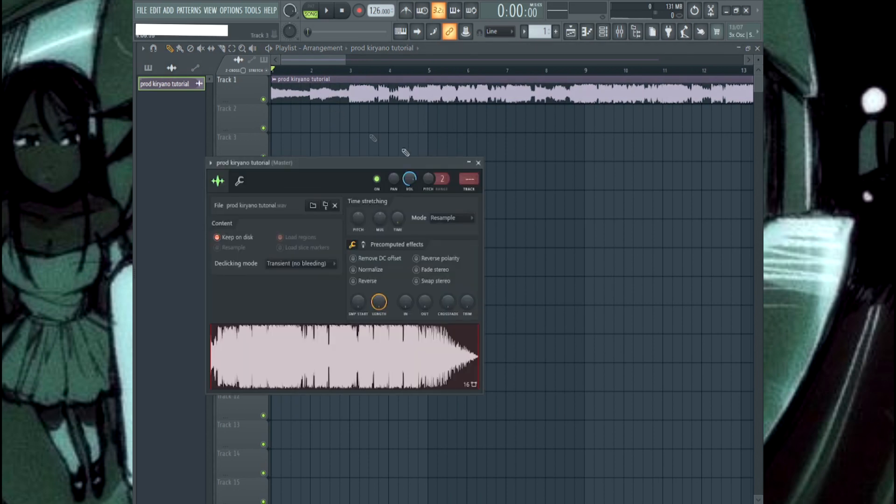
{"action": "key", "text": "Escape"}
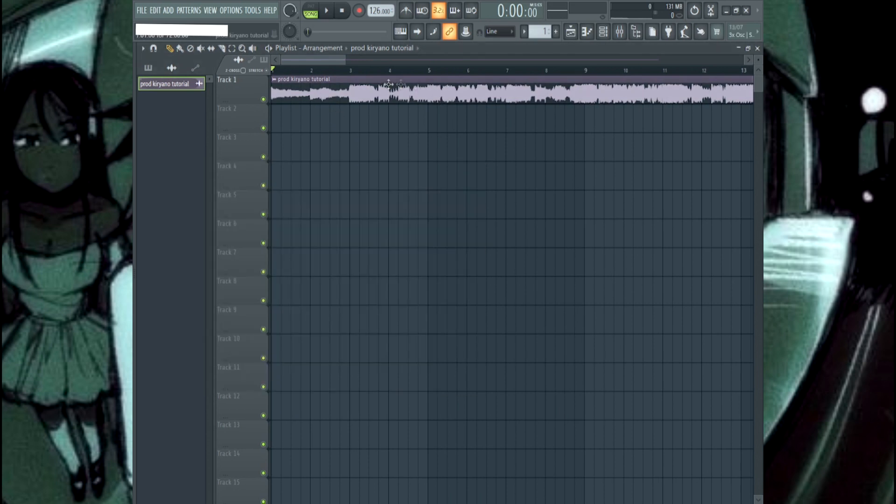
{"action": "double_click", "coordinate": [348, 97]}
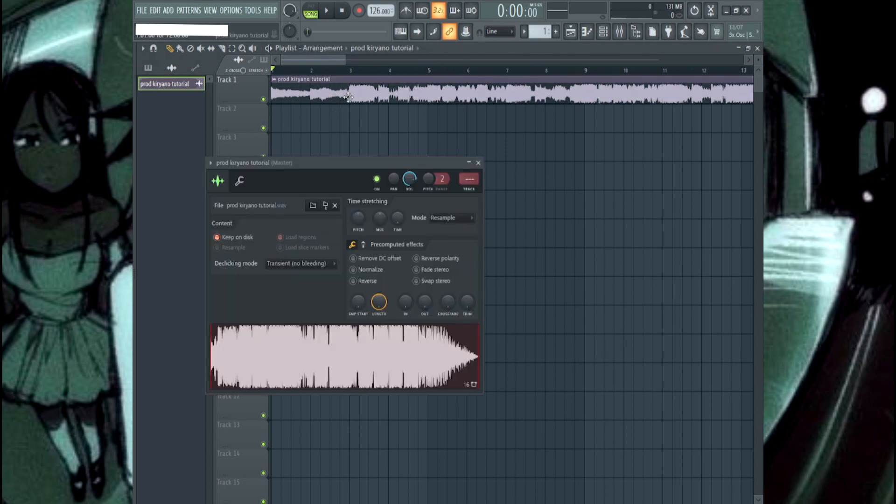
{"action": "left_click", "coordinate": [441, 219]}
{"action": "left_click", "coordinate": [438, 246]}
{"action": "right_click", "coordinate": [595, 224]}
Step: Raise the project tempo to 143 BPM and play the stretched beat from the start past bar 5
{"action": "left_click_drag", "start_coordinate": [376, 12], "coordinate": [375, 10]}
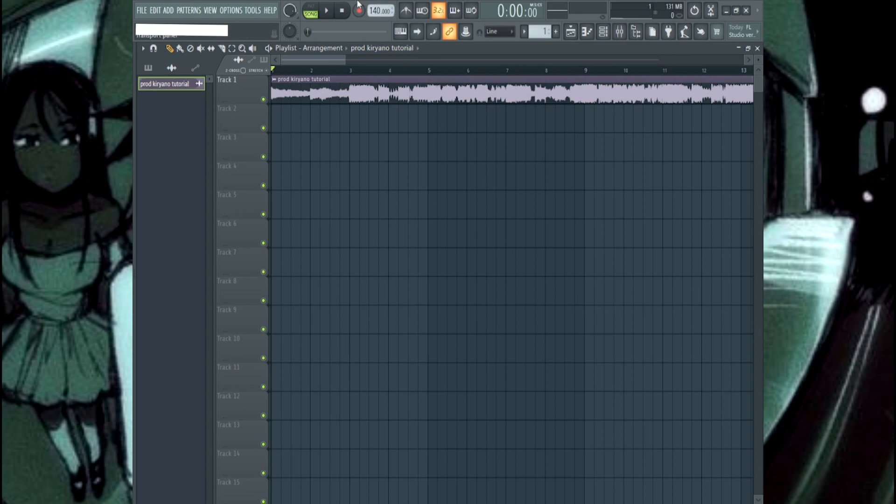
{"action": "key", "text": "space"}
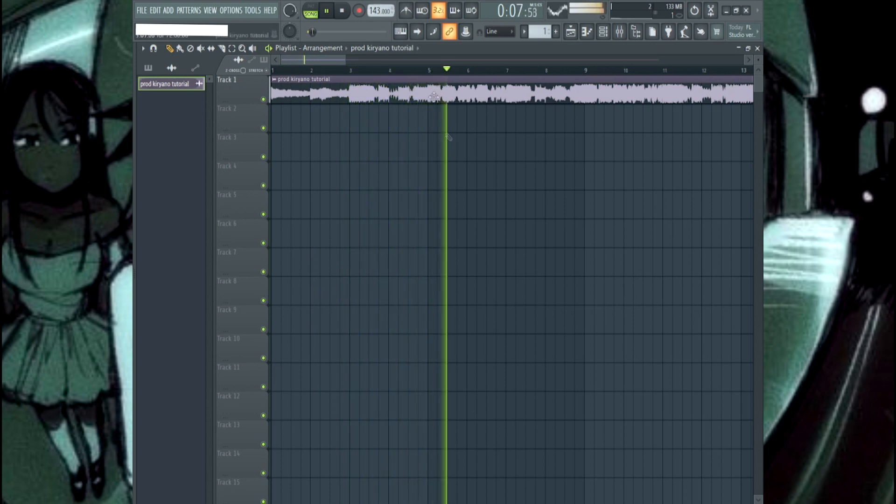
{"action": "key", "text": "space"}
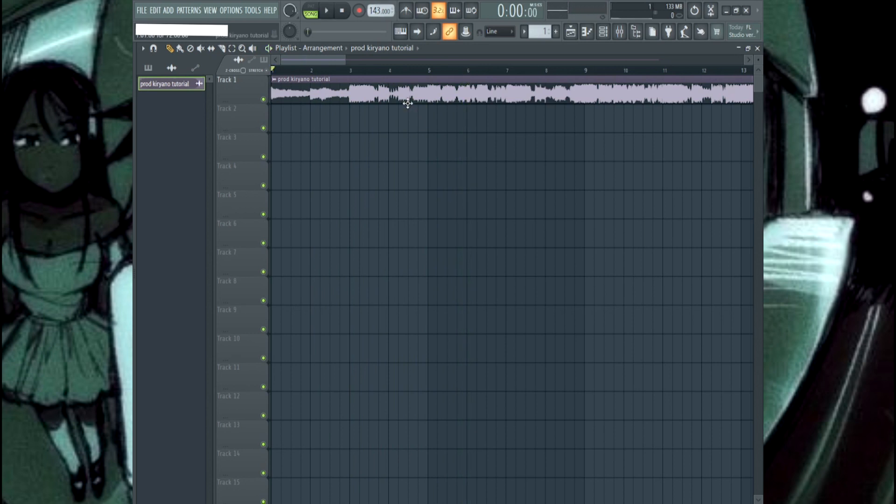
Step: Change the beat clip's time-stretching mode to Resample and close its sample settings
{"action": "double_click", "coordinate": [407, 104]}
{"action": "left_click", "coordinate": [452, 218]}
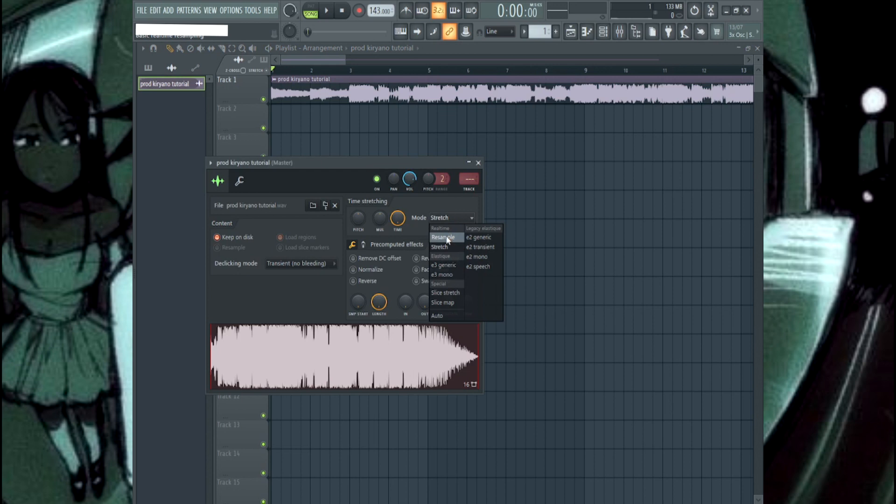
{"action": "left_click", "coordinate": [446, 238]}
{"action": "key", "text": "Escape"}
{"action": "scroll", "coordinate": [360, 161], "scroll_direction": "down", "scroll_amount": 4}
{"action": "scroll", "coordinate": [274, 162], "scroll_direction": "up", "scroll_amount": 5}
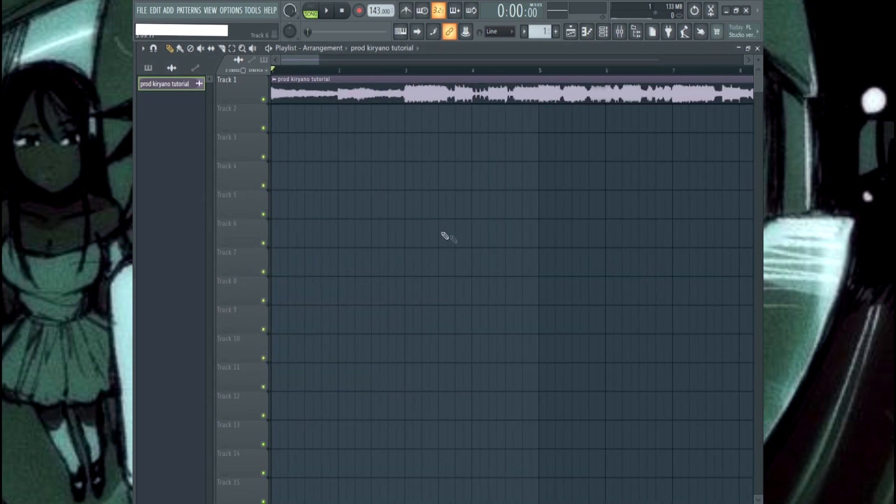
Step: Set the project tempo to 132 BPM, listening to the beat from the start, and check where the clip ends
{"action": "scroll", "coordinate": [360, 160], "scroll_direction": "down", "scroll_amount": 2}
{"action": "key", "text": "space"}
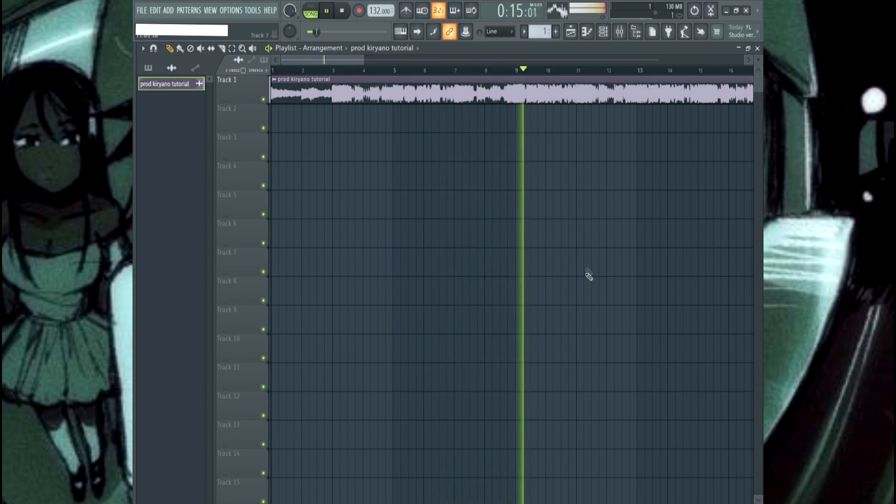
{"action": "key", "text": "space"}
{"action": "scroll", "coordinate": [504, 134], "scroll_direction": "down", "scroll_amount": 5}
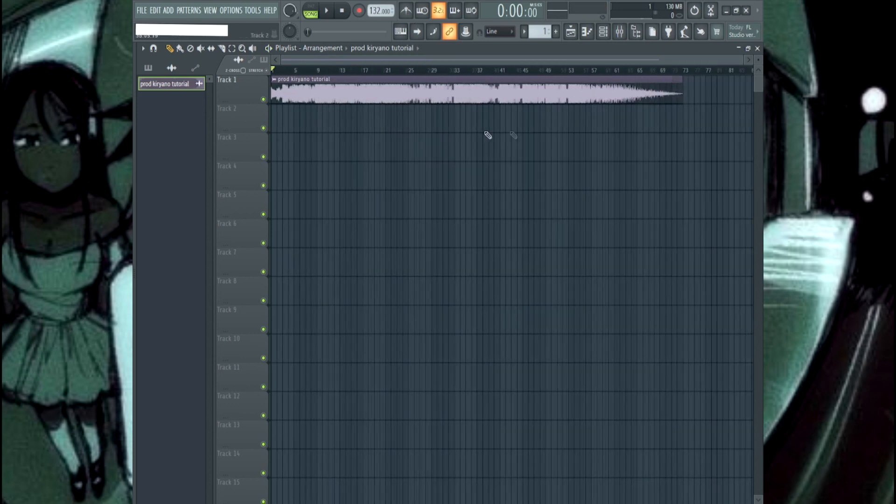
{"action": "scroll", "coordinate": [638, 139], "scroll_direction": "up", "scroll_amount": 8}
{"action": "scroll", "coordinate": [668, 147], "scroll_direction": "down", "scroll_amount": 2}
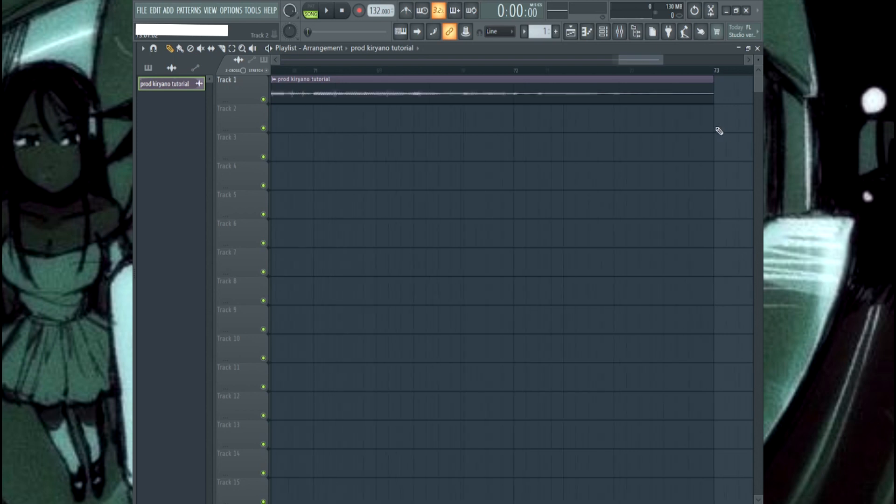
{"action": "scroll", "coordinate": [705, 124], "scroll_direction": "down", "scroll_amount": 1}
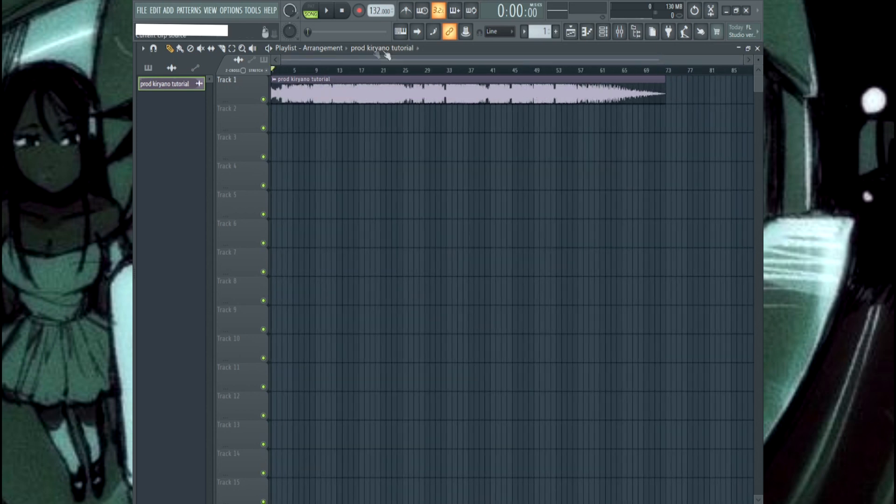
Step: Try raising the beat's channel pitch to +200 cents with a wider pitch range, and play the result
{"action": "double_click", "coordinate": [351, 98]}
{"action": "left_click_drag", "start_coordinate": [428, 179], "coordinate": [428, 140]}
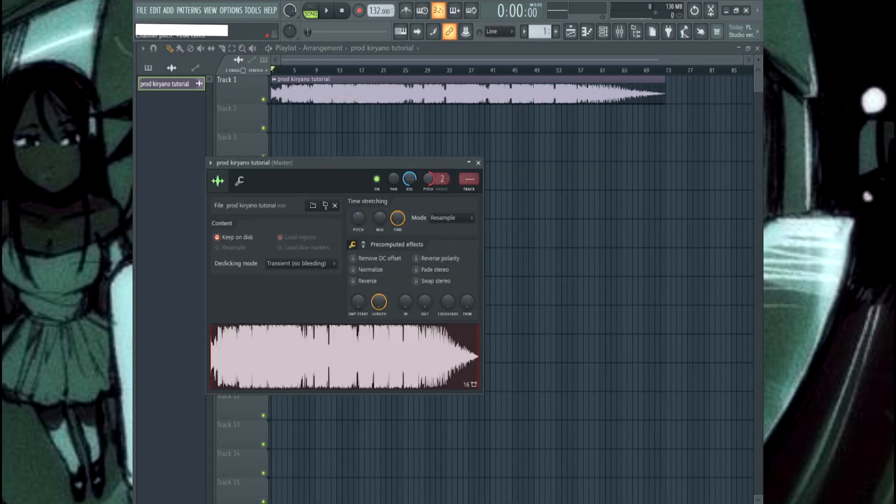
{"action": "left_click_drag", "start_coordinate": [399, 218], "coordinate": [399, 275]}
{"action": "left_click_drag", "start_coordinate": [441, 179], "coordinate": [441, 171]}
{"action": "left_click", "coordinate": [479, 163]}
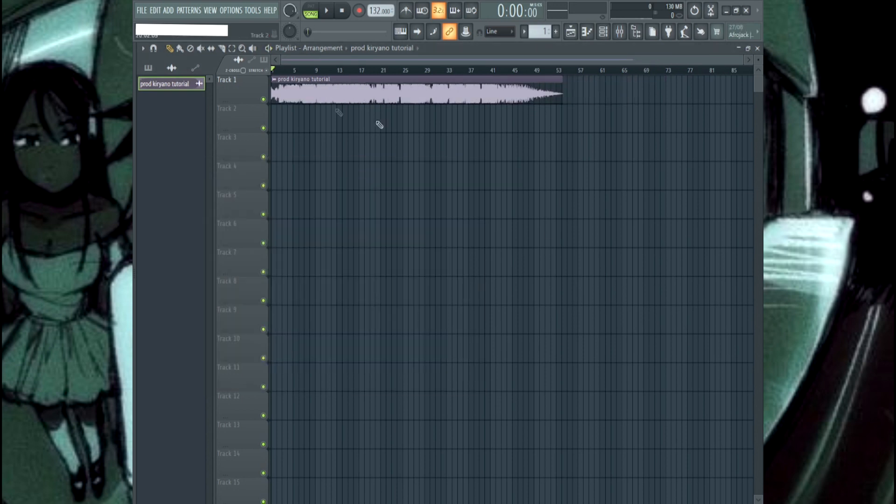
{"action": "key", "text": "space"}
{"action": "scroll", "coordinate": [308, 75], "scroll_direction": "up", "scroll_amount": 4}
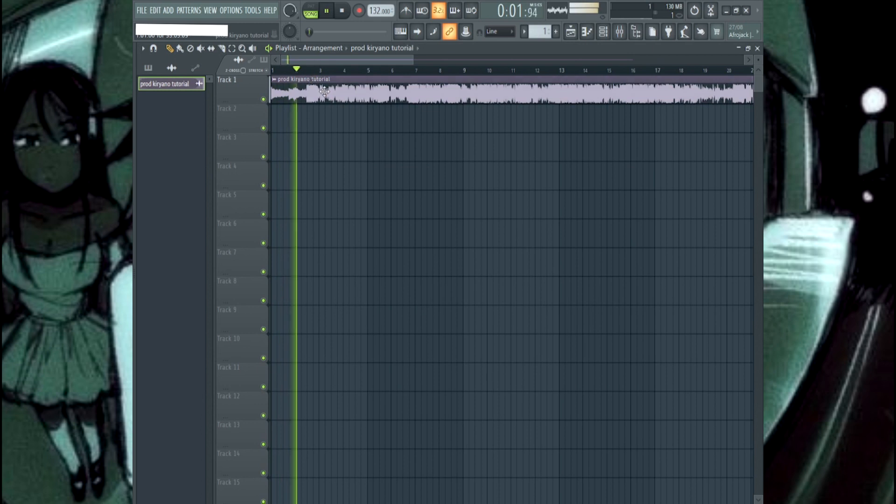
Step: Restore the beat's channel pitch and pitch range in its sample settings, and set the project tempo to 135 BPM
{"action": "double_click", "coordinate": [310, 78]}
{"action": "left_click_drag", "start_coordinate": [442, 180], "coordinate": [442, 170]}
{"action": "left_click", "coordinate": [478, 163]}
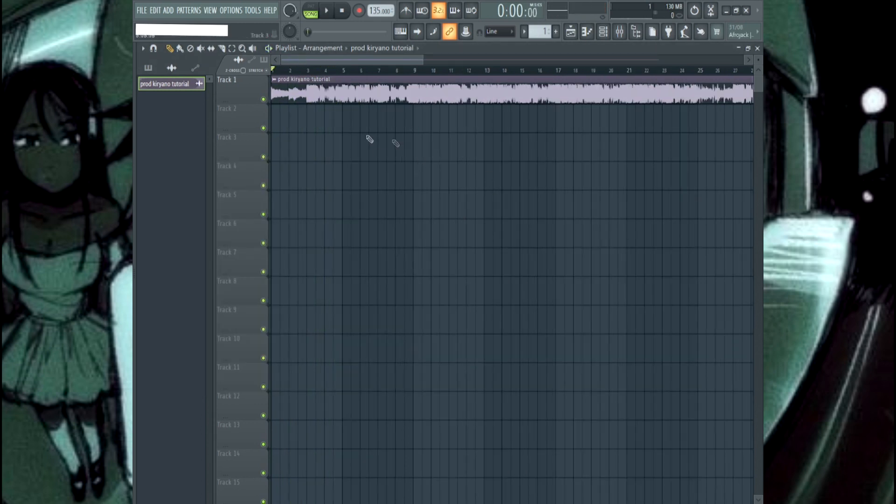
{"action": "scroll", "coordinate": [445, 147], "scroll_direction": "down", "scroll_amount": 3}
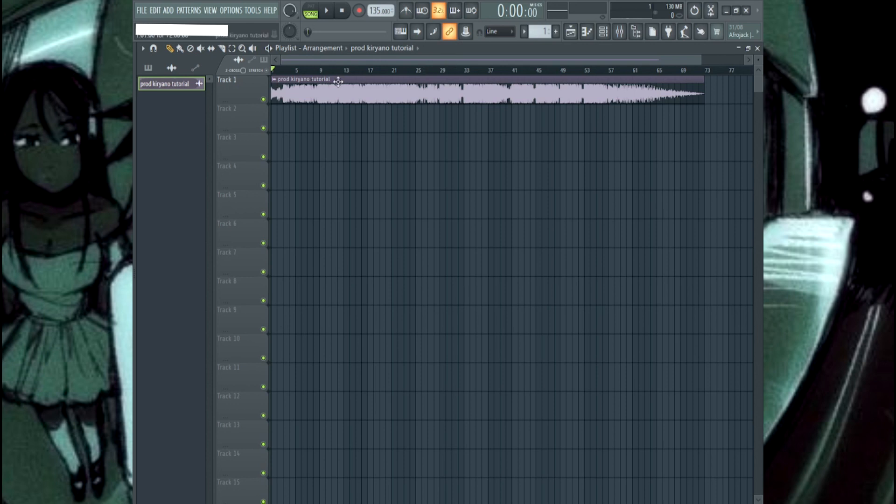
{"action": "scroll", "coordinate": [397, 112], "scroll_direction": "down", "scroll_amount": 1}
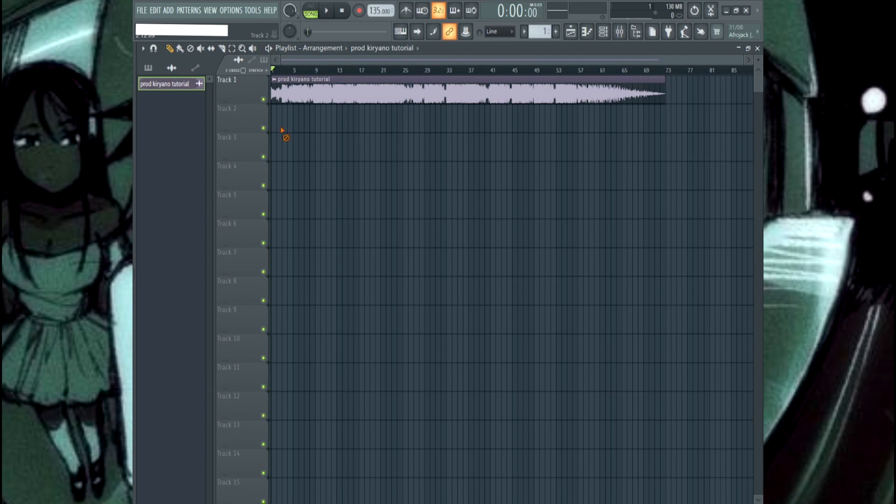
{"action": "right_click", "coordinate": [290, 97]}
{"action": "key", "text": "ctrl+z"}
{"action": "scroll", "coordinate": [295, 103], "scroll_direction": "up", "scroll_amount": 2}
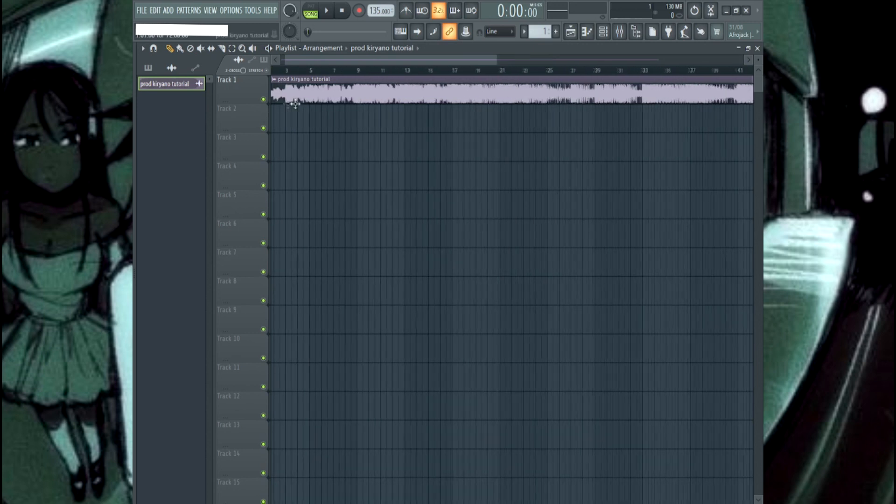
{"action": "scroll", "coordinate": [295, 104], "scroll_direction": "down", "scroll_amount": 2}
Step: Reopen the beat's sample settings, try a channel pitch of +200 cents, and close the window
{"action": "double_click", "coordinate": [295, 99]}
{"action": "left_click_drag", "start_coordinate": [426, 164], "coordinate": [482, 173]}
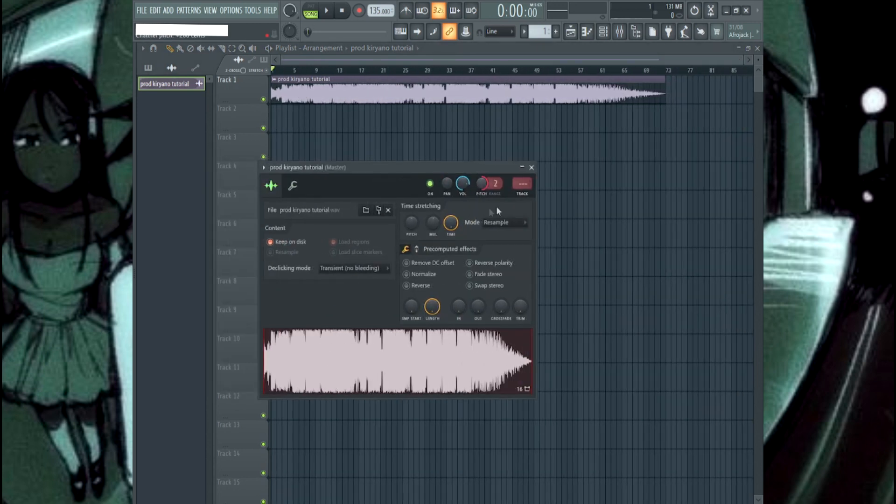
{"action": "key", "text": "Escape"}
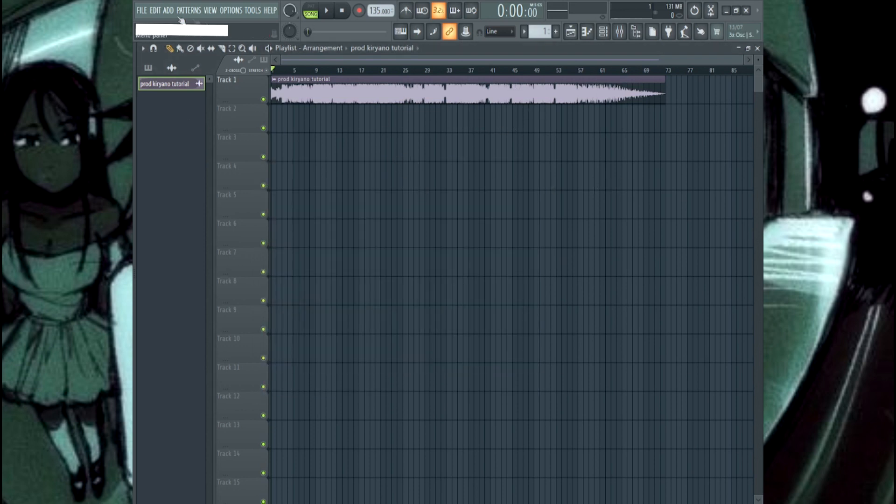
Step: Review the beat clip's channel pitch in its sample settings and close the window
{"action": "left_click", "coordinate": [143, 12]}
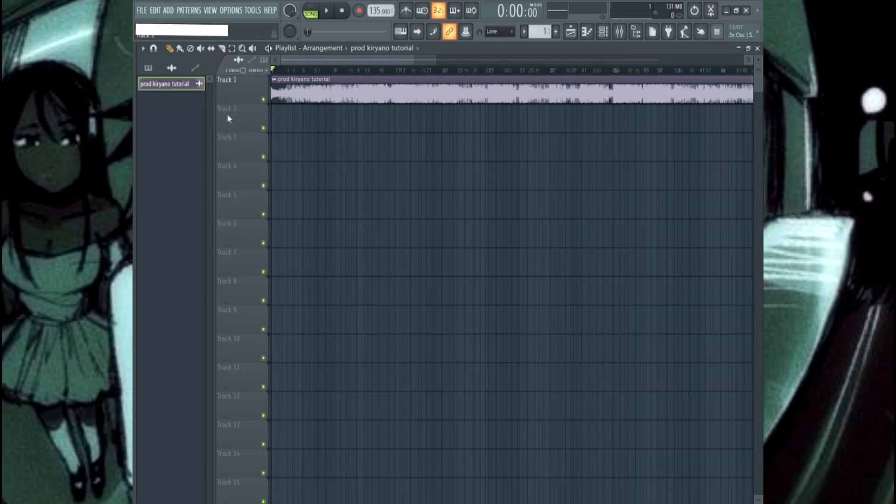
{"action": "left_click_drag", "start_coordinate": [226, 117], "coordinate": [284, 104]}
{"action": "right_click", "coordinate": [294, 114]}
{"action": "double_click", "coordinate": [326, 93]}
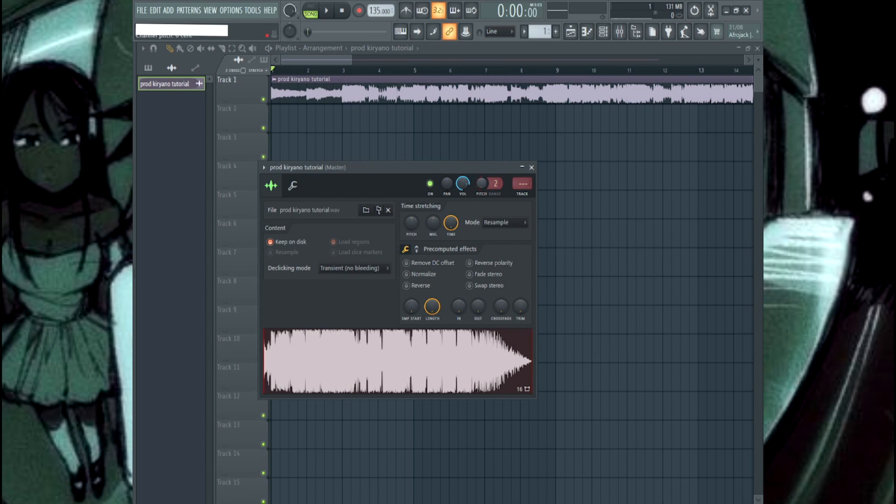
{"action": "left_click", "coordinate": [531, 167]}
{"action": "scroll", "coordinate": [321, 140], "scroll_direction": "down", "scroll_amount": 5}
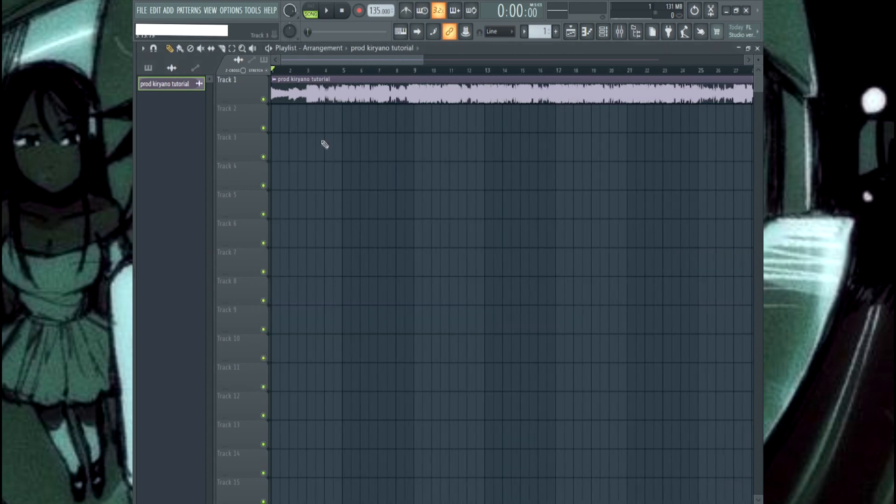
{"action": "scroll", "coordinate": [319, 135], "scroll_direction": "down", "scroll_amount": 2}
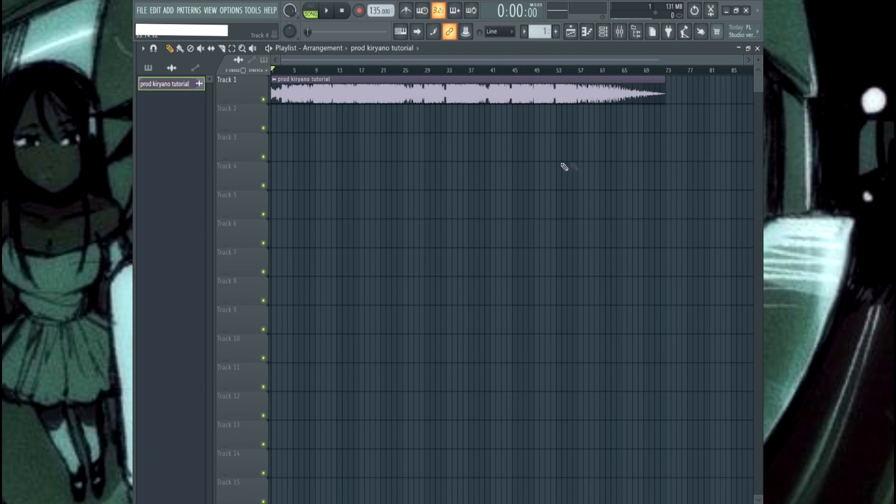
{"action": "scroll", "coordinate": [323, 154], "scroll_direction": "up", "scroll_amount": 5}
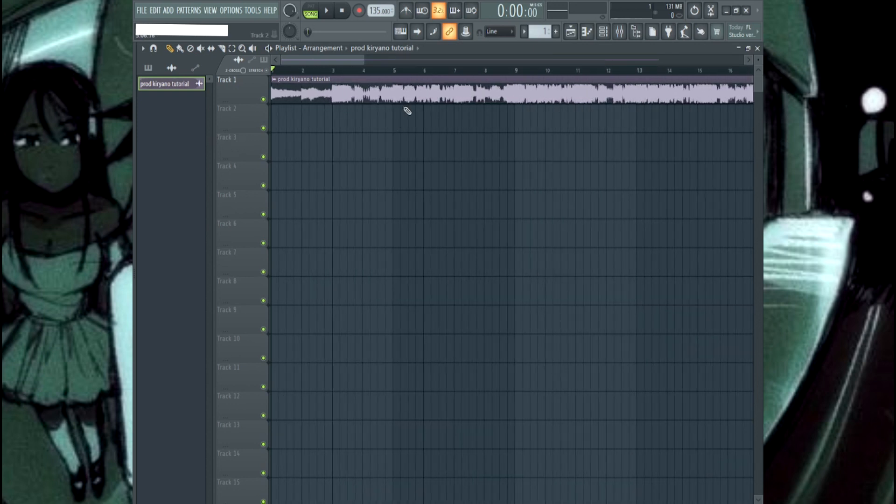
{"action": "scroll", "coordinate": [436, 152], "scroll_direction": "down", "scroll_amount": 4}
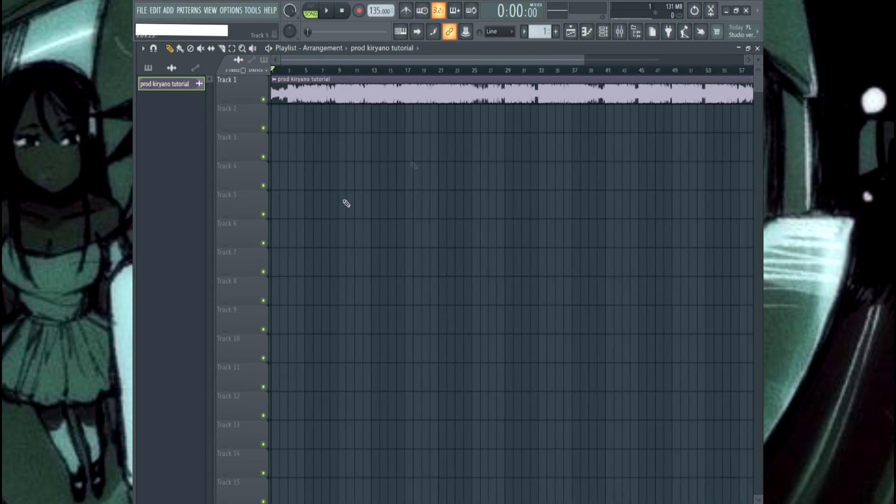
{"action": "scroll", "coordinate": [358, 318], "scroll_direction": "down", "scroll_amount": 2}
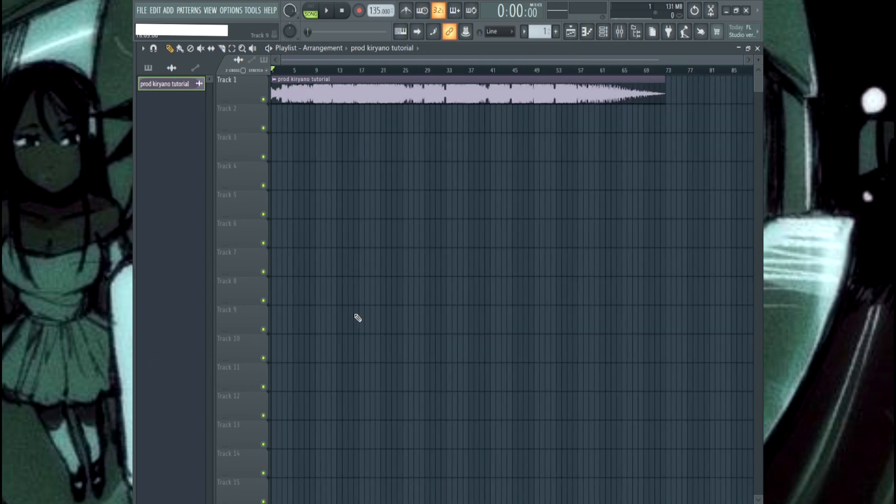